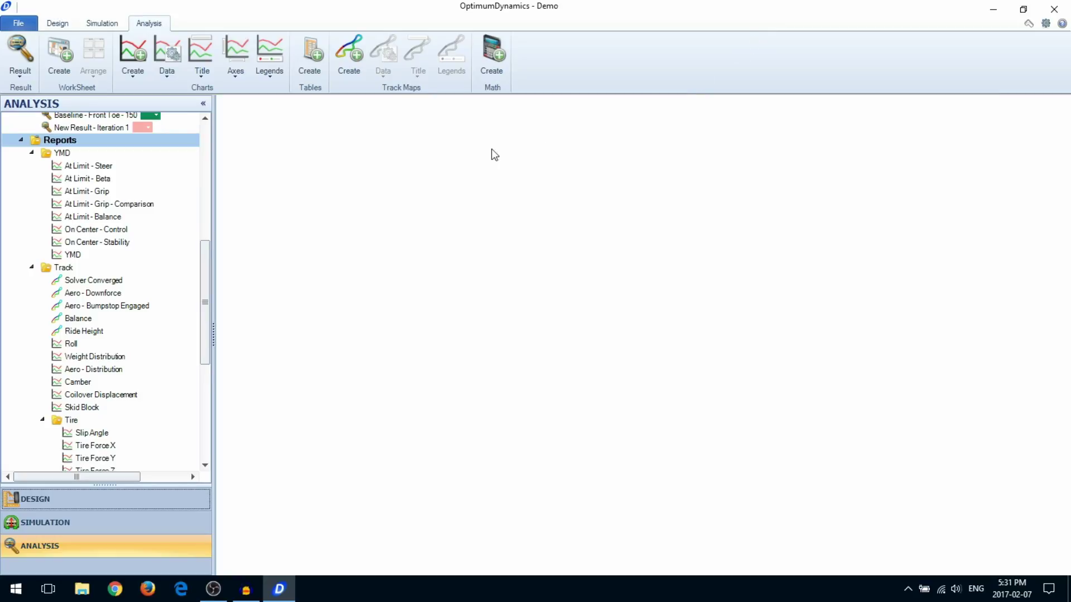
- Create a new 2D chart with the default name and location
{"action": "left_click", "coordinate": [146, 70]}
{"action": "left_click", "coordinate": [144, 92]}
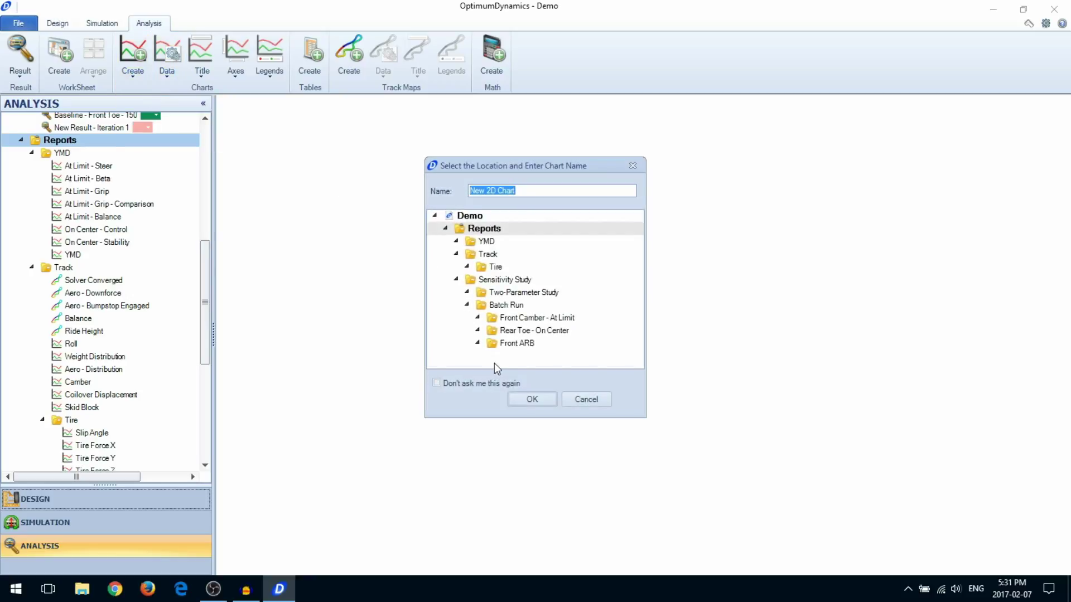
{"action": "left_click", "coordinate": [529, 399]}
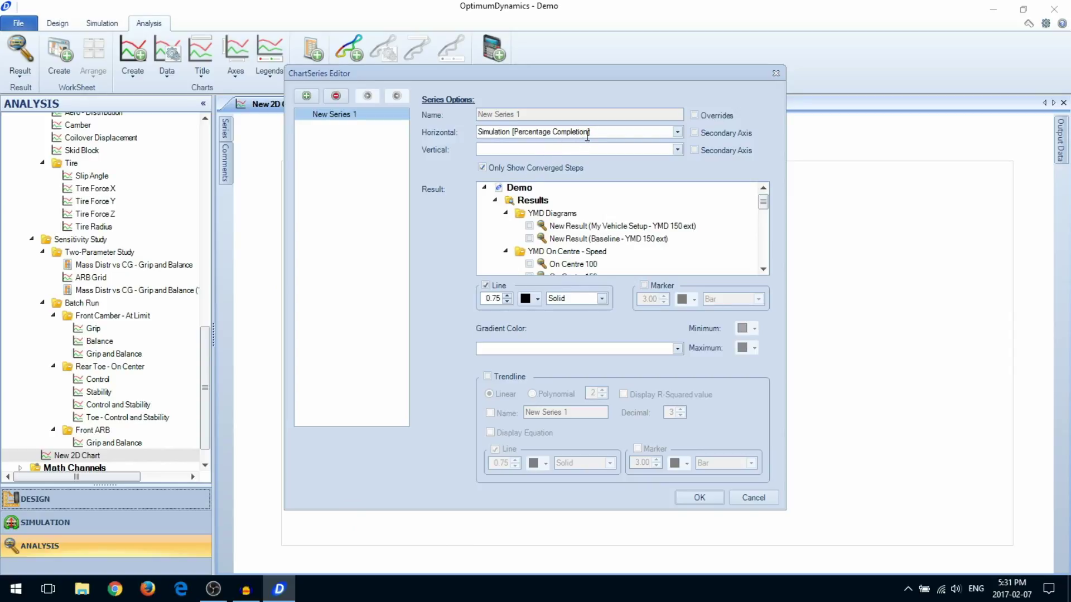
- Plot Resultant Lateral Acceleration against Simulation Input [Velocity] for Limit and Baseline Limit combined results
{"action": "left_click", "coordinate": [588, 133]}
{"action": "type", "text": "veloci"}
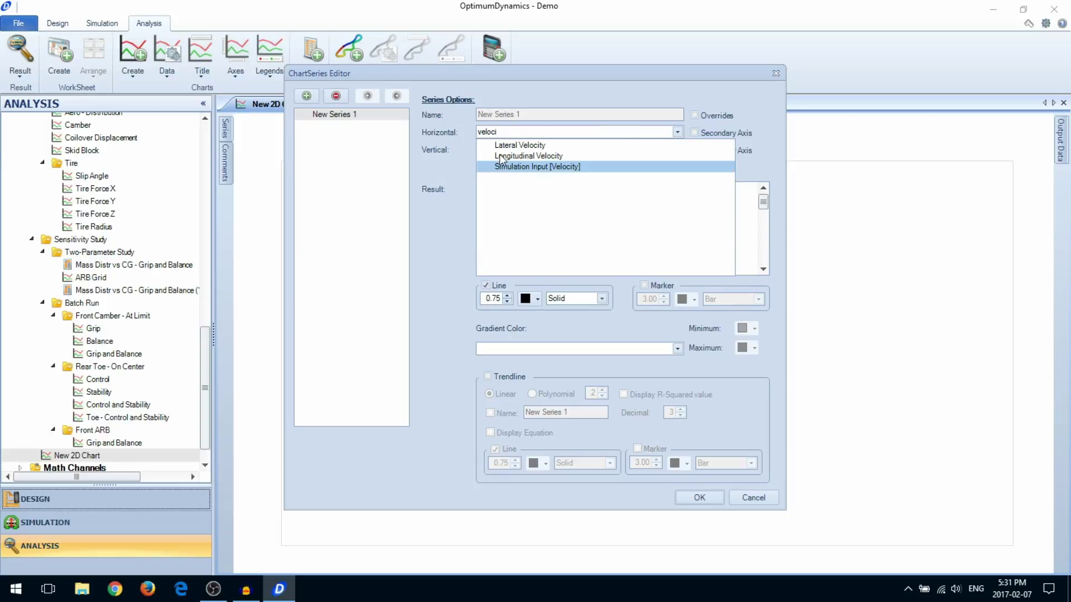
{"action": "left_click", "coordinate": [516, 166]}
{"action": "left_click", "coordinate": [515, 151]}
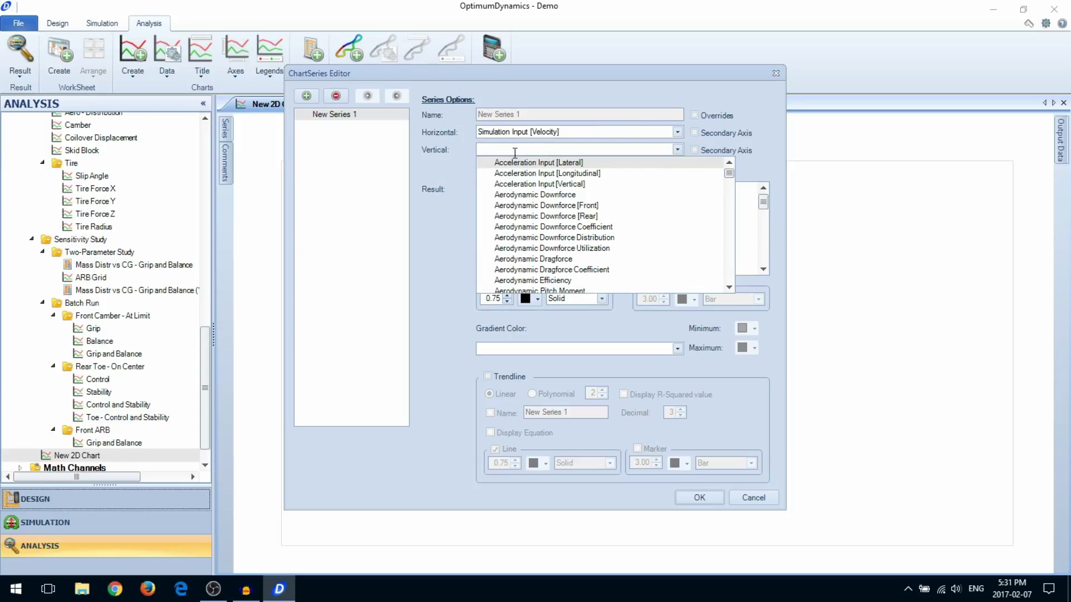
{"action": "type", "text": "lateral acceleration"}
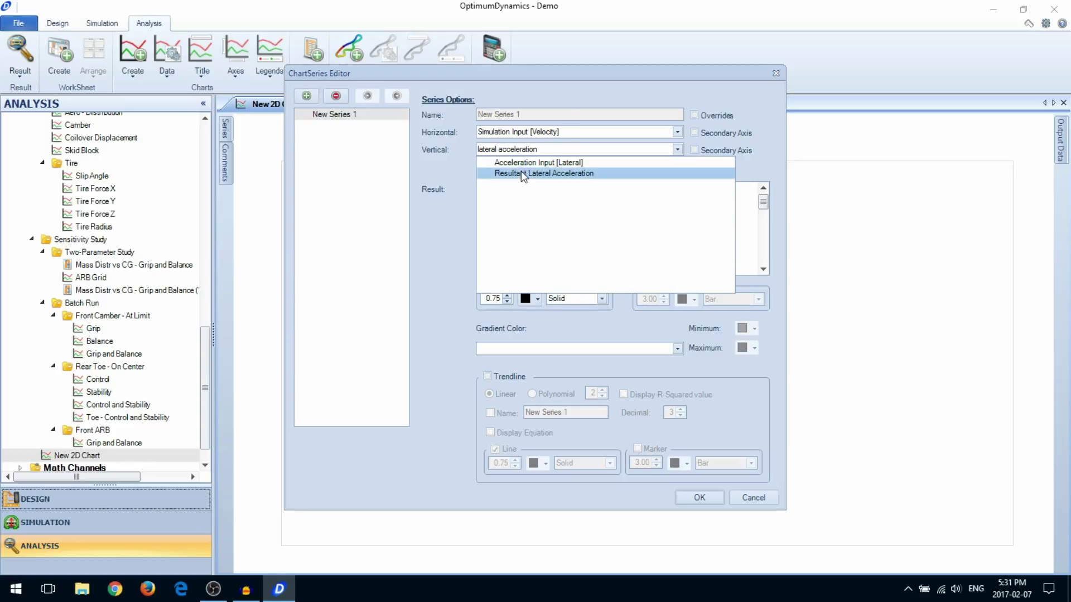
{"action": "left_click", "coordinate": [523, 174]}
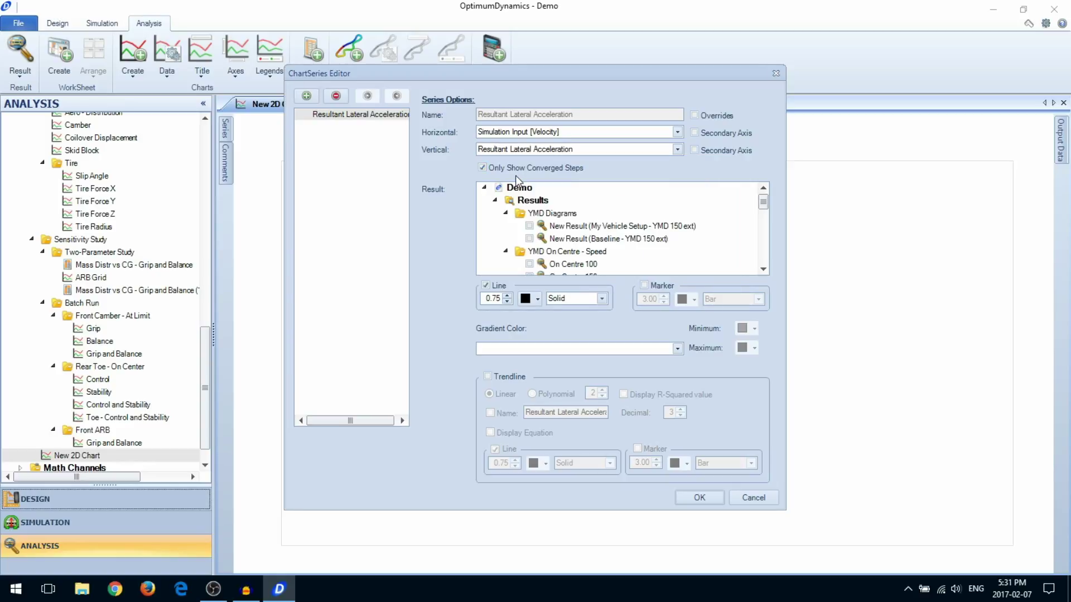
{"action": "scroll", "coordinate": [626, 238], "scroll_direction": "down", "scroll_amount": 2}
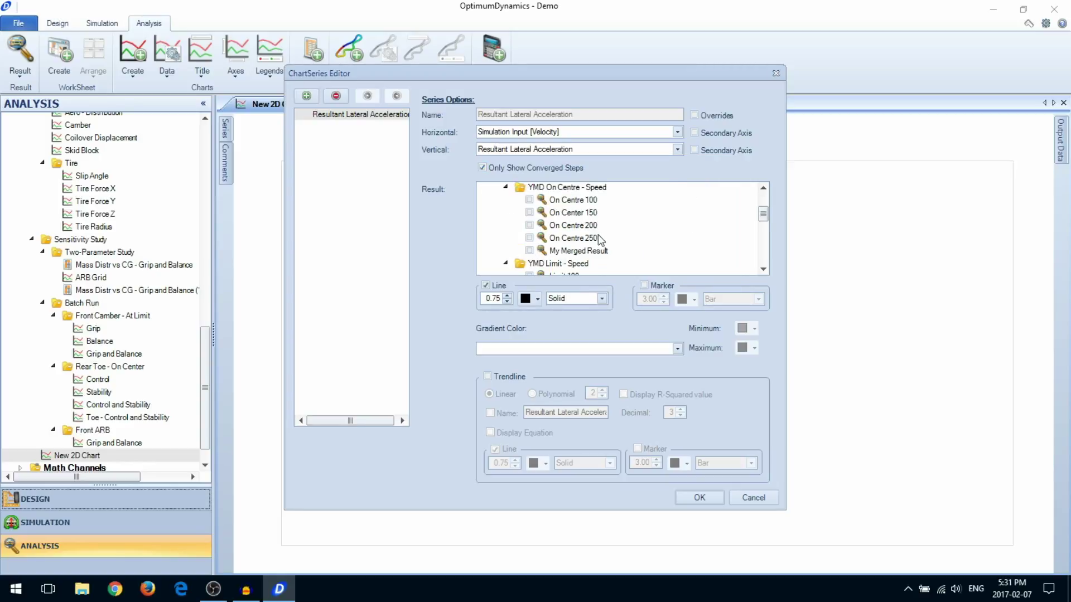
{"action": "scroll", "coordinate": [528, 250], "scroll_direction": "down", "scroll_amount": 2}
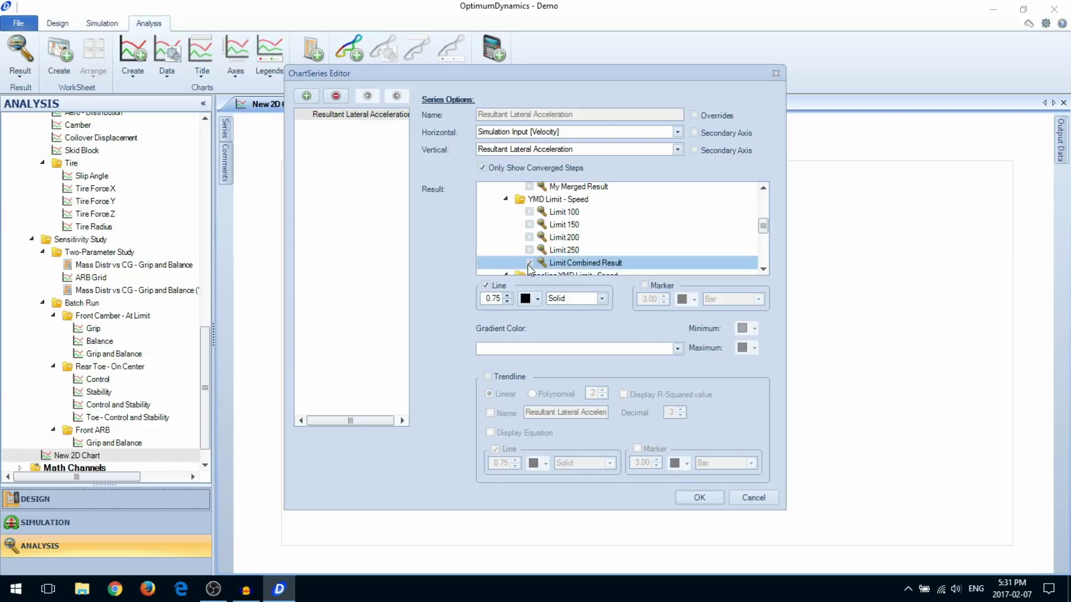
{"action": "scroll", "coordinate": [528, 249], "scroll_direction": "down", "scroll_amount": 3}
{"action": "left_click", "coordinate": [529, 244]}
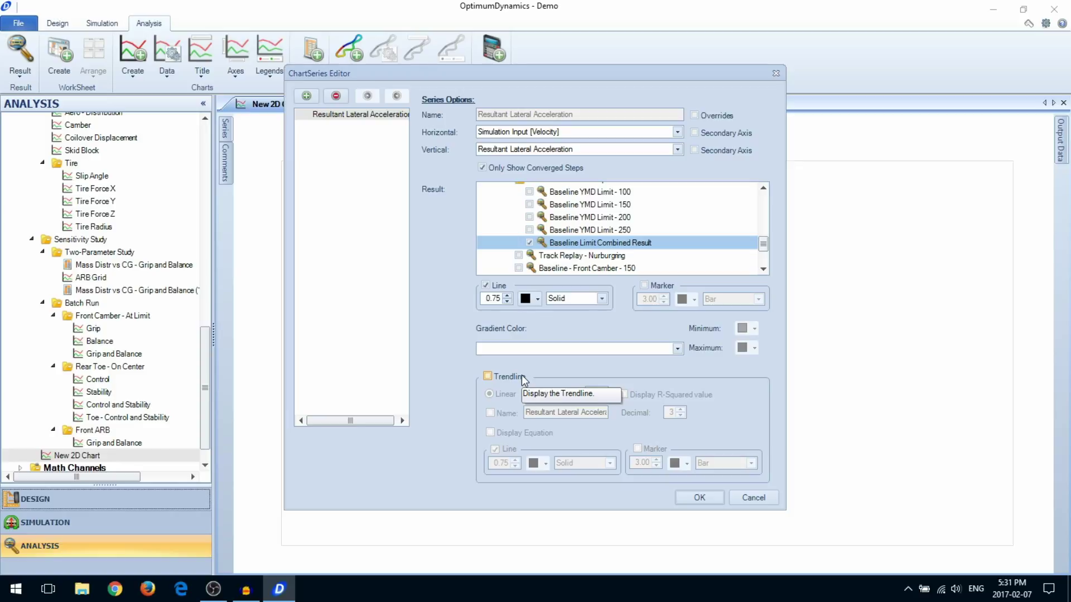
{"action": "left_click", "coordinate": [685, 498]}
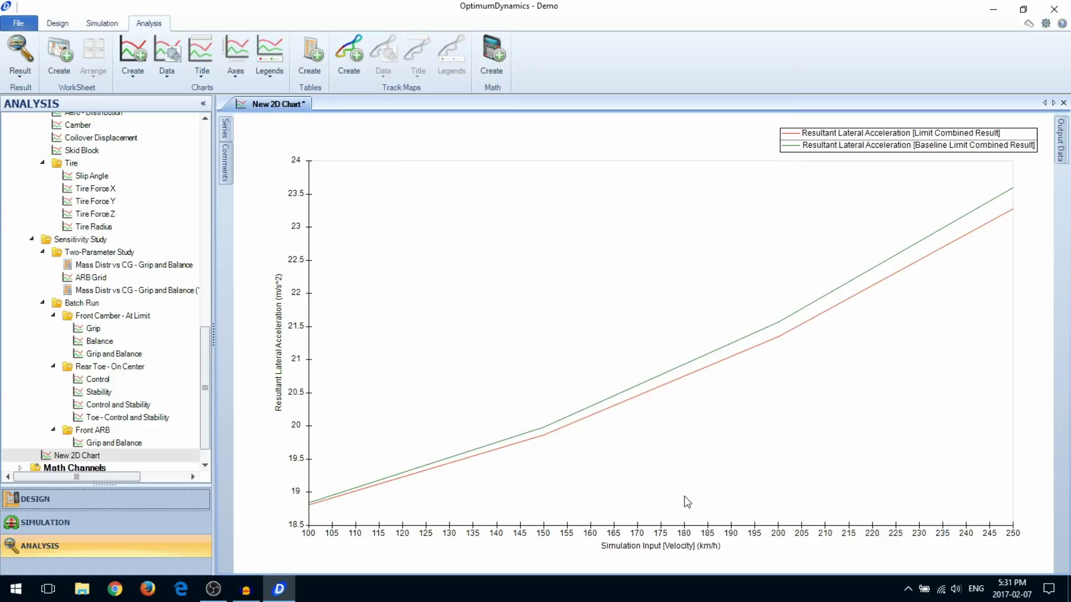
- Open the chart's Add/Remove Series editor and add an empty New Series 2
{"action": "left_click", "coordinate": [171, 76]}
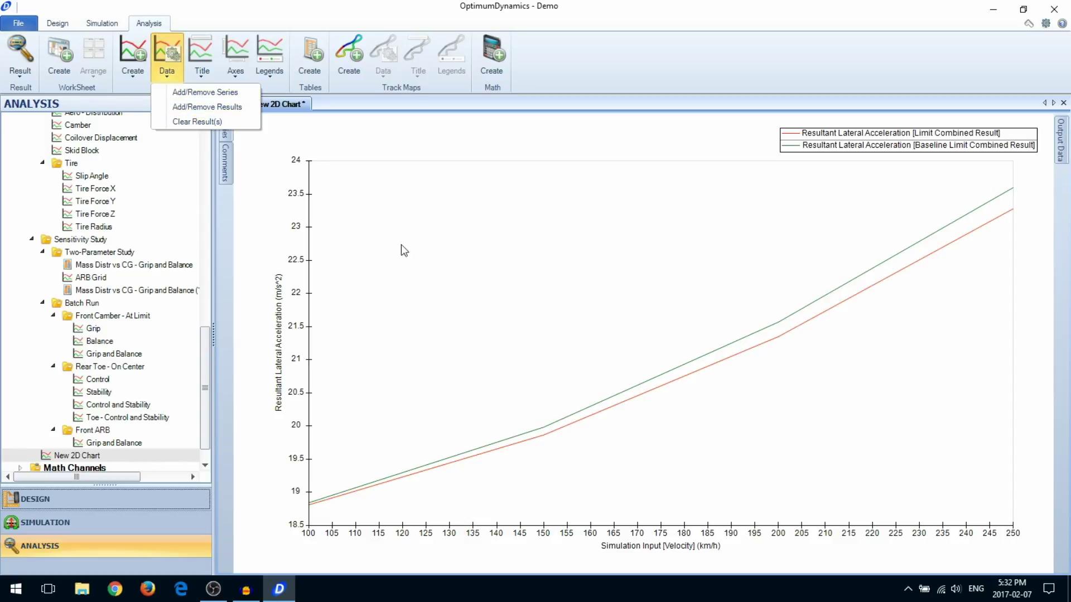
{"action": "right_click", "coordinate": [427, 260]}
{"action": "mouse_move", "coordinate": [440, 271]}
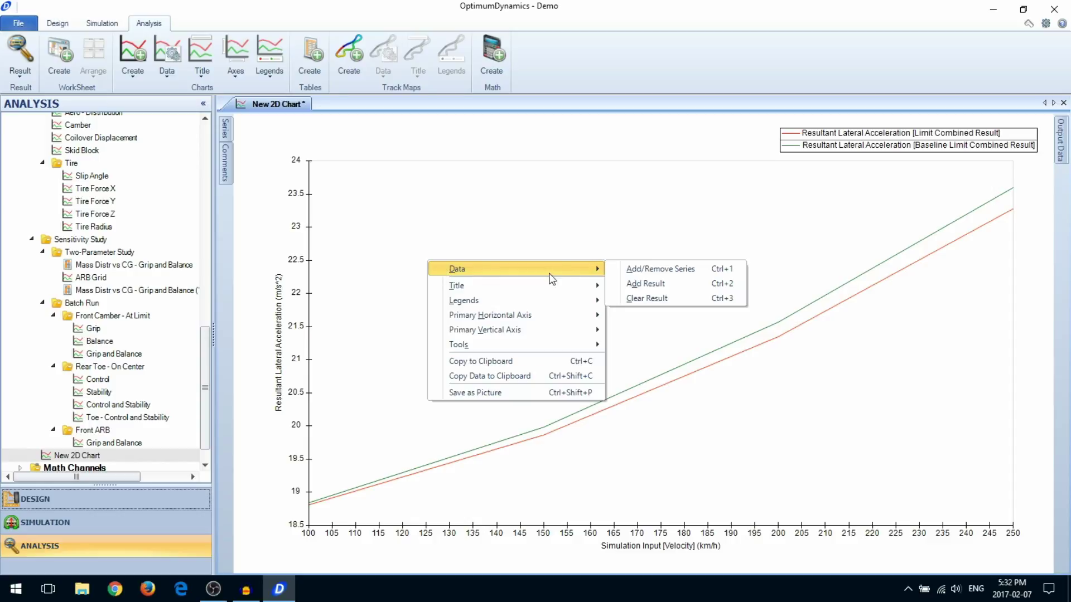
{"action": "left_click", "coordinate": [615, 274]}
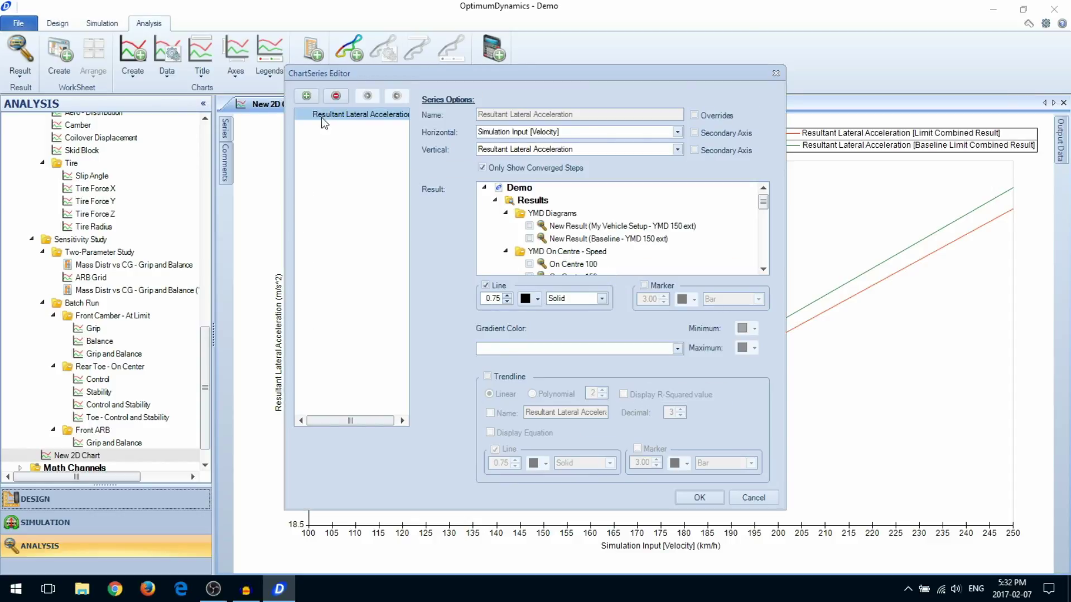
{"action": "left_click", "coordinate": [306, 96]}
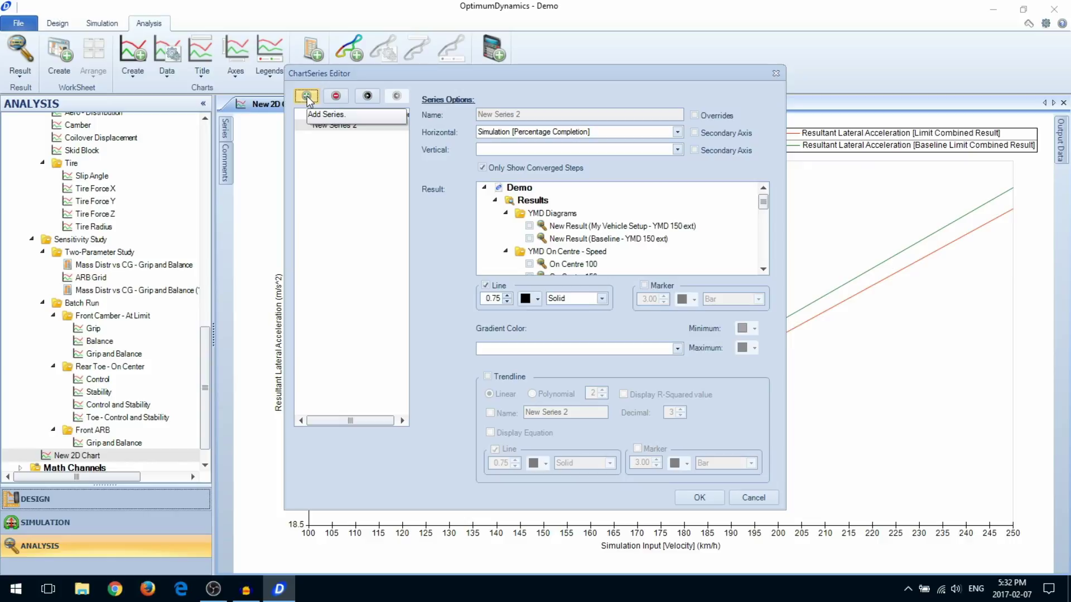
- Set New Series 2 to Yaw Moment [Output] versus Simulation Input [Velocity]
{"action": "left_click", "coordinate": [616, 133]}
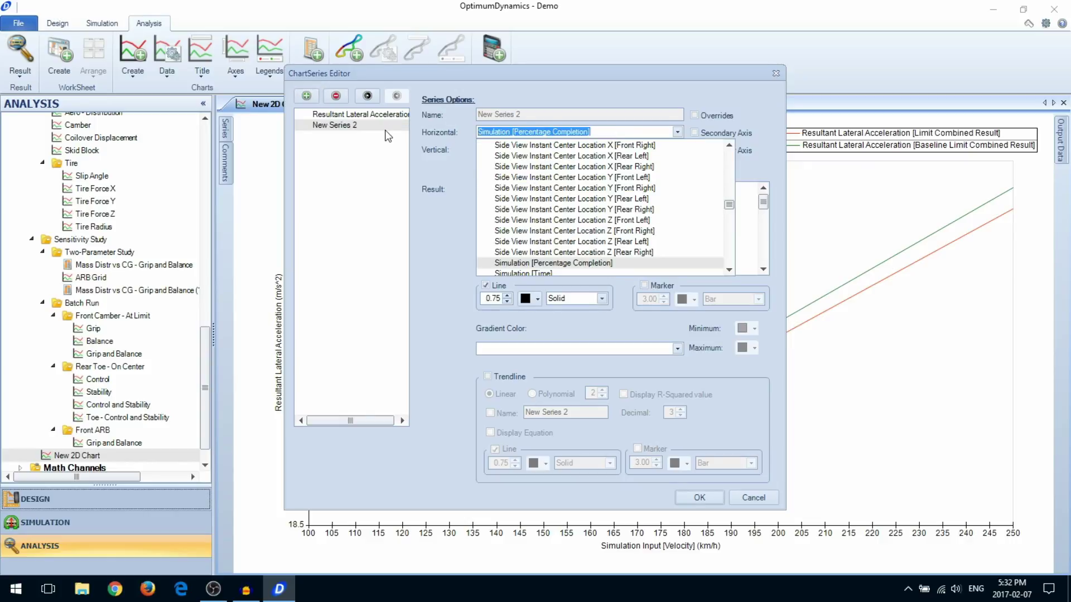
{"action": "type", "text": "veloci"}
{"action": "left_click", "coordinate": [558, 167]}
{"action": "left_click", "coordinate": [526, 149]}
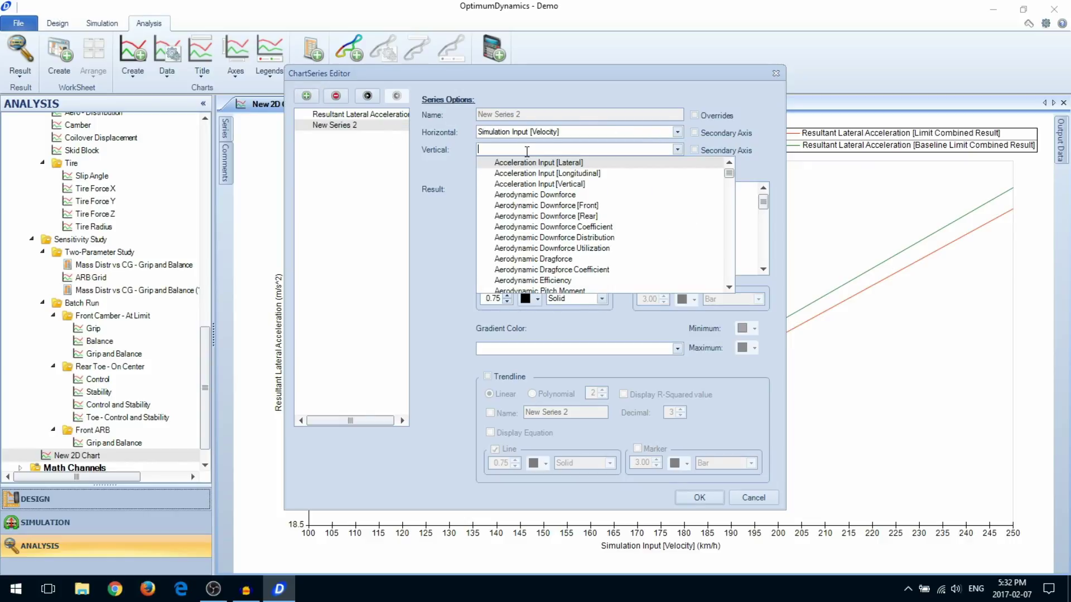
{"action": "type", "text": "yaw moment"}
{"action": "scroll", "coordinate": [551, 189], "scroll_direction": "down", "scroll_amount": 2}
{"action": "left_click", "coordinate": [544, 268]}
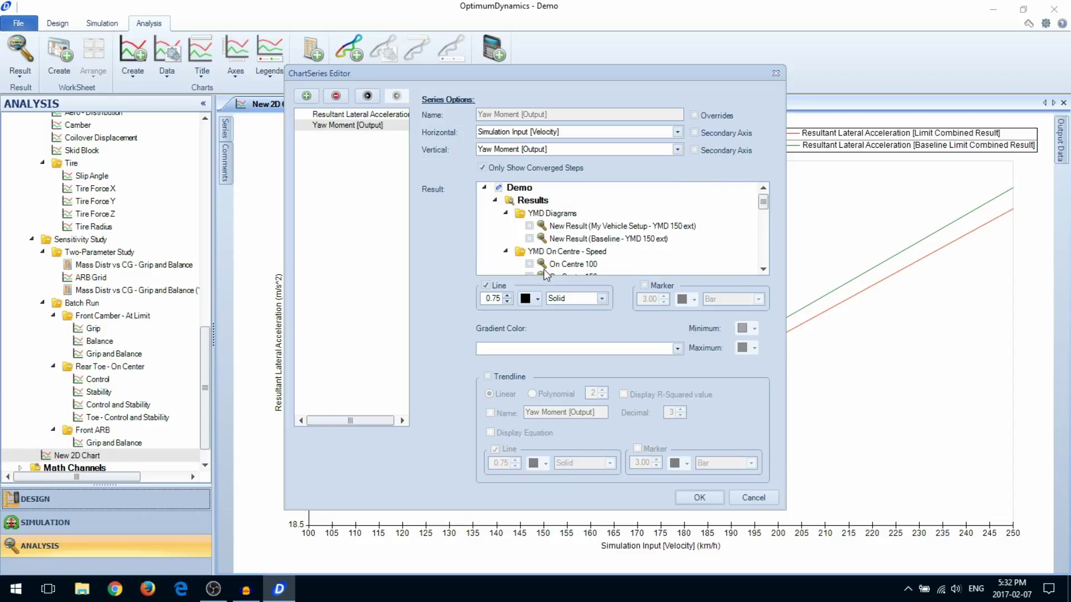
- Include both Limit and Baseline Limit combined results and plot them on a secondary vertical axis
{"action": "scroll", "coordinate": [546, 259], "scroll_direction": "down", "scroll_amount": 2}
{"action": "left_click", "coordinate": [529, 251]}
{"action": "scroll", "coordinate": [530, 251], "scroll_direction": "down", "scroll_amount": 5}
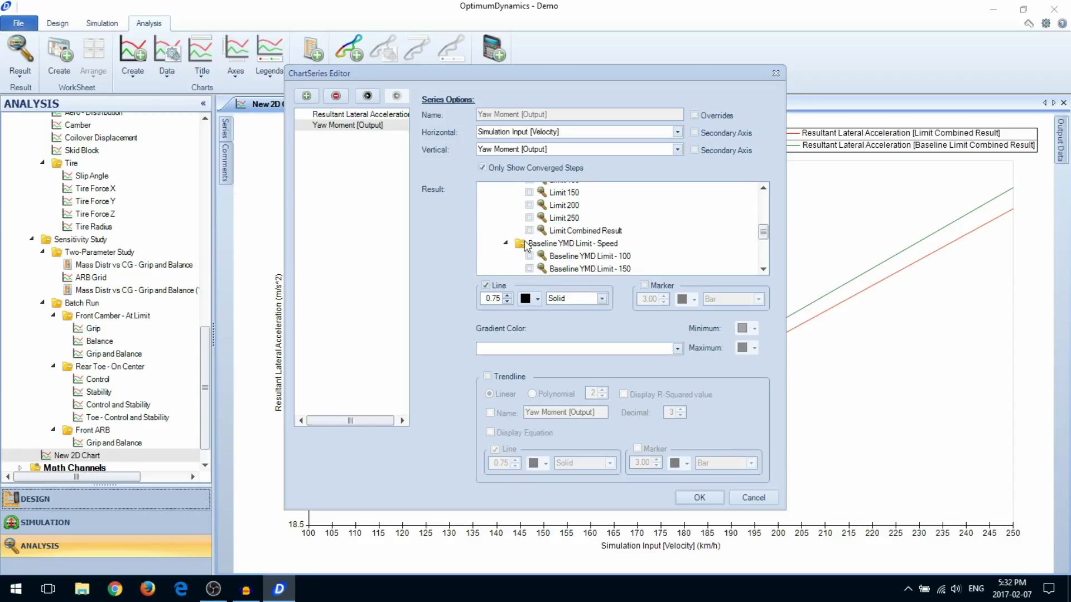
{"action": "left_click", "coordinate": [529, 243]}
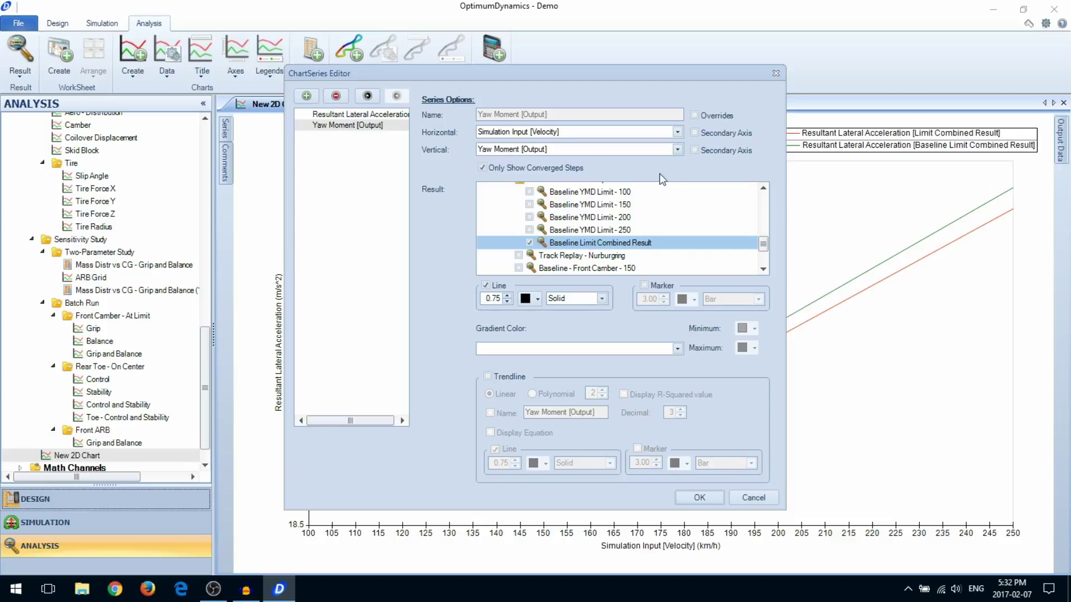
{"action": "left_click", "coordinate": [695, 152]}
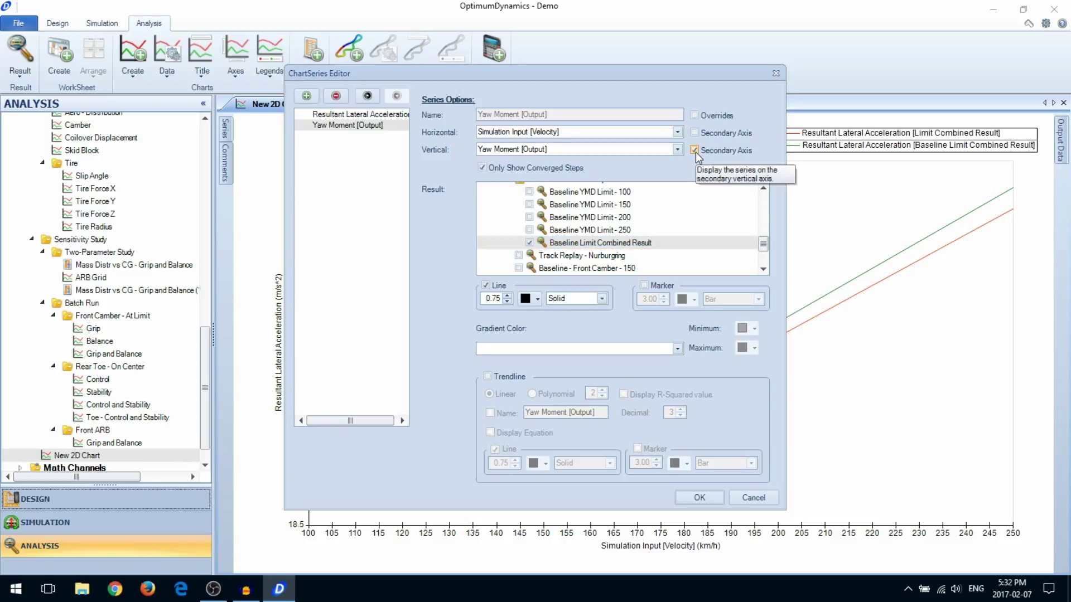
{"action": "left_click", "coordinate": [707, 497]}
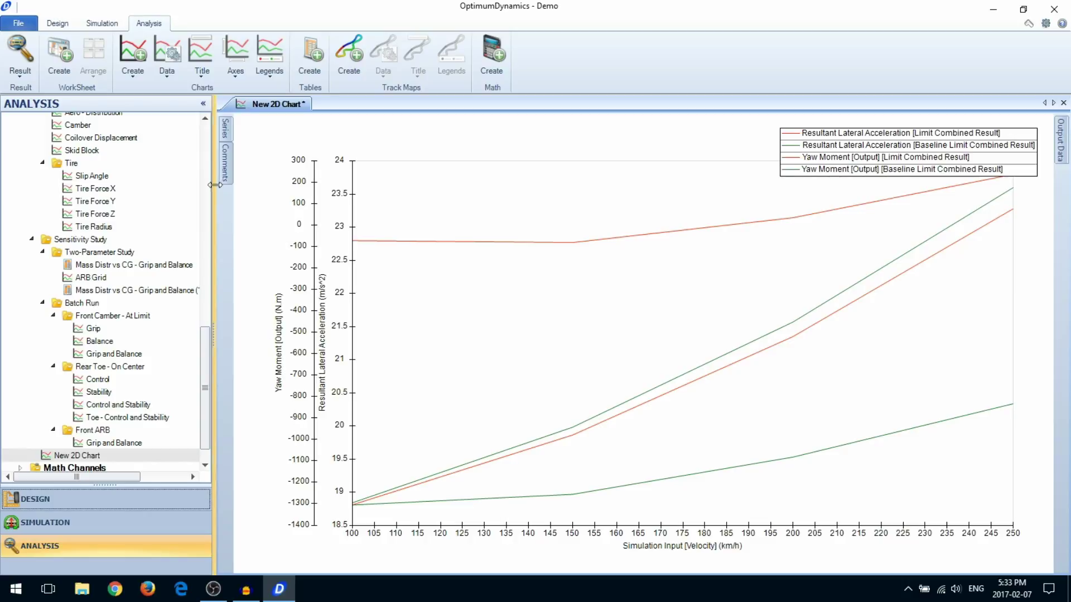
- Add a size-20 title 'Yaw Moment and Lateral Acceleration' above the chart
{"action": "left_click", "coordinate": [202, 64]}
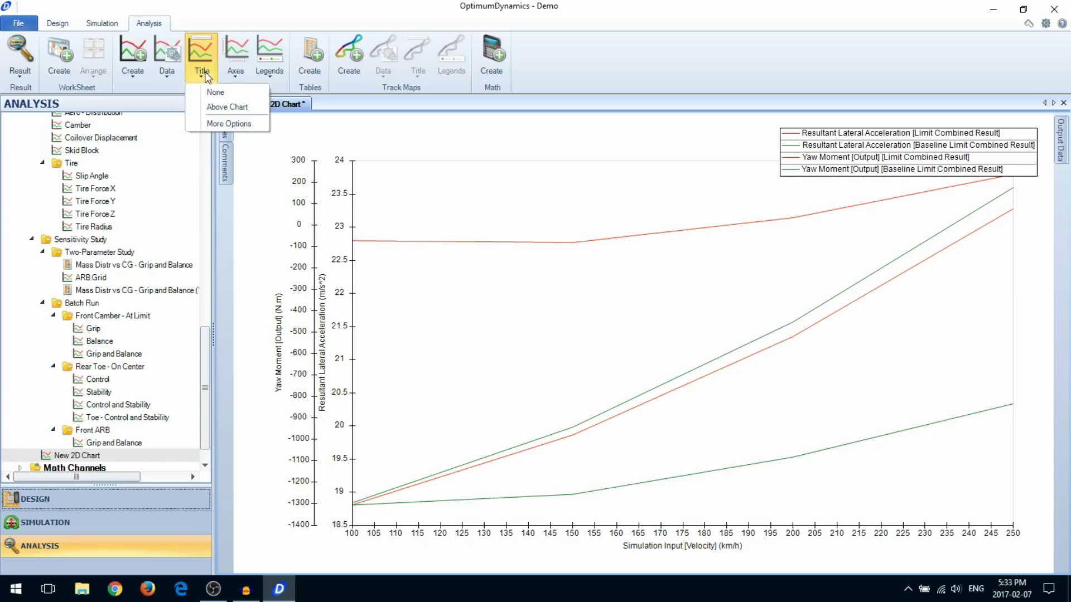
{"action": "left_click", "coordinate": [225, 107]}
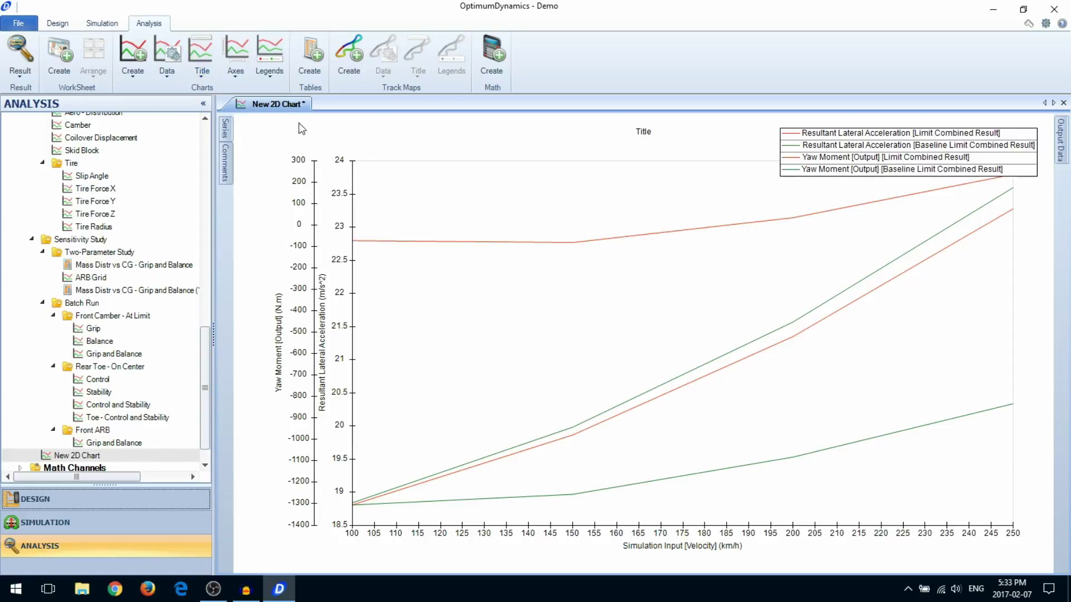
{"action": "double_click", "coordinate": [641, 137]}
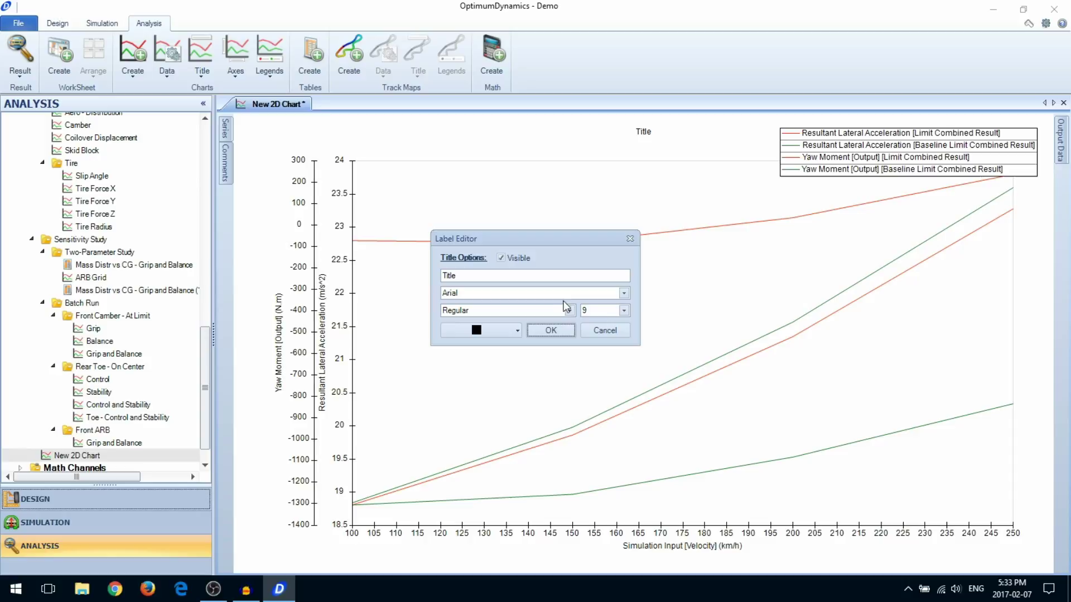
{"action": "left_click", "coordinate": [624, 310]}
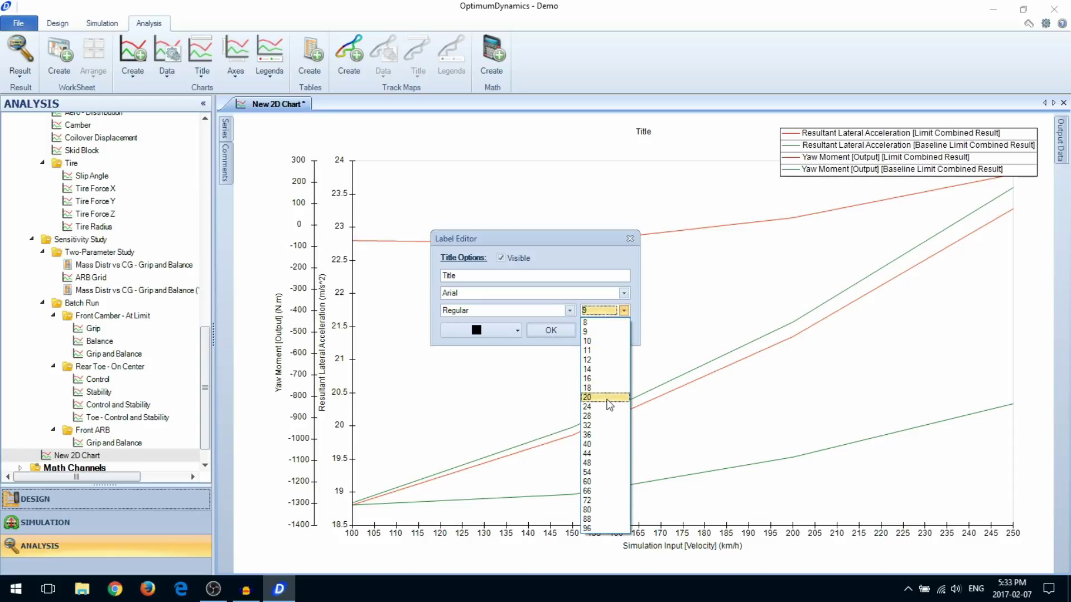
{"action": "left_click", "coordinate": [611, 406]}
{"action": "double_click", "coordinate": [521, 275]}
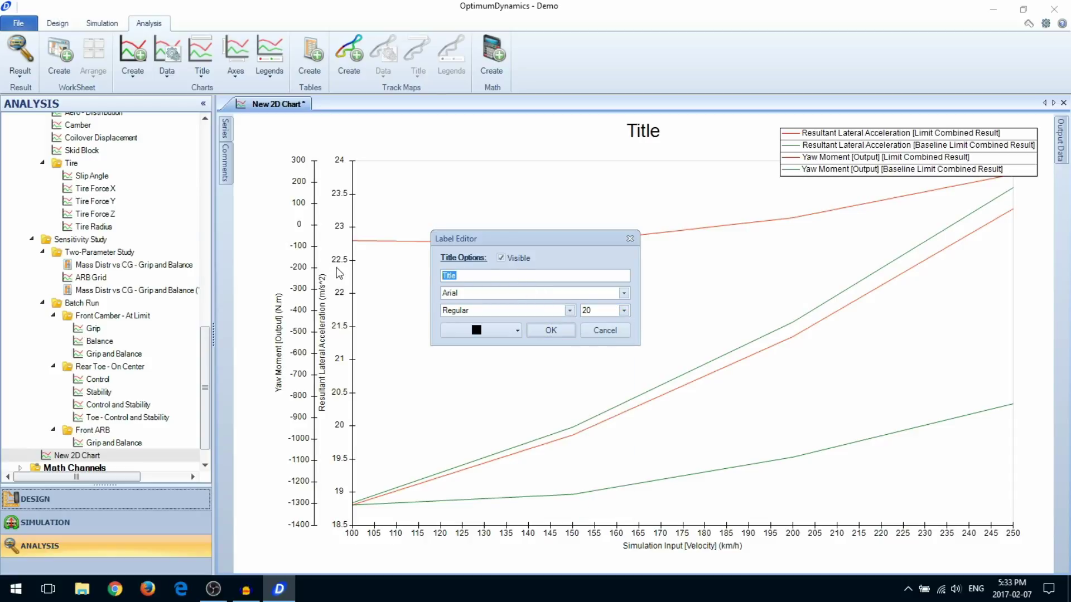
{"action": "type", "text": "Yaw Moment and Lat"}
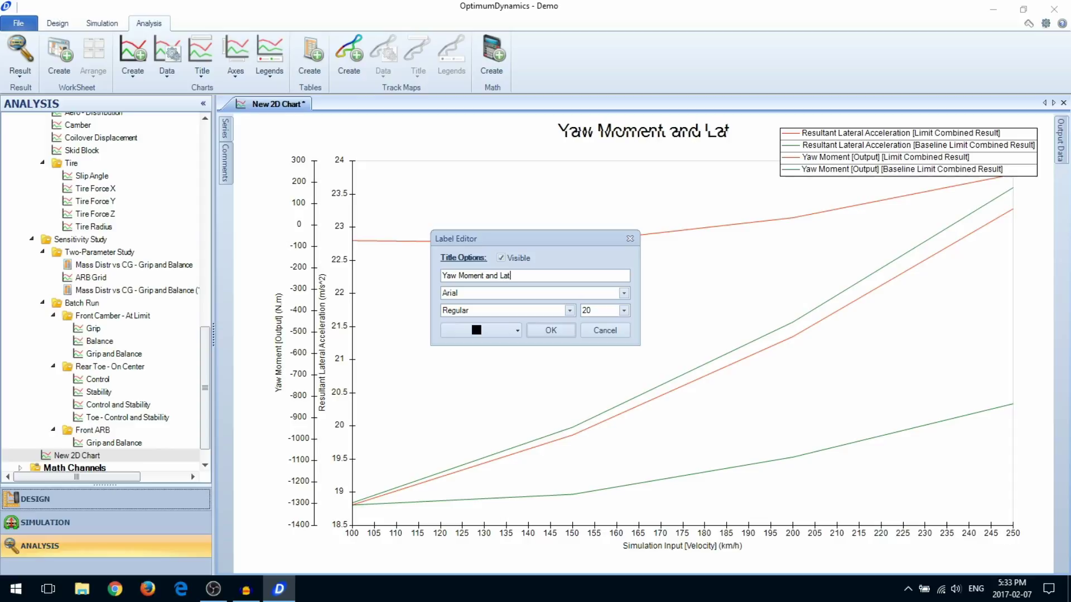
{"action": "type", "text": "eral Acceleration"}
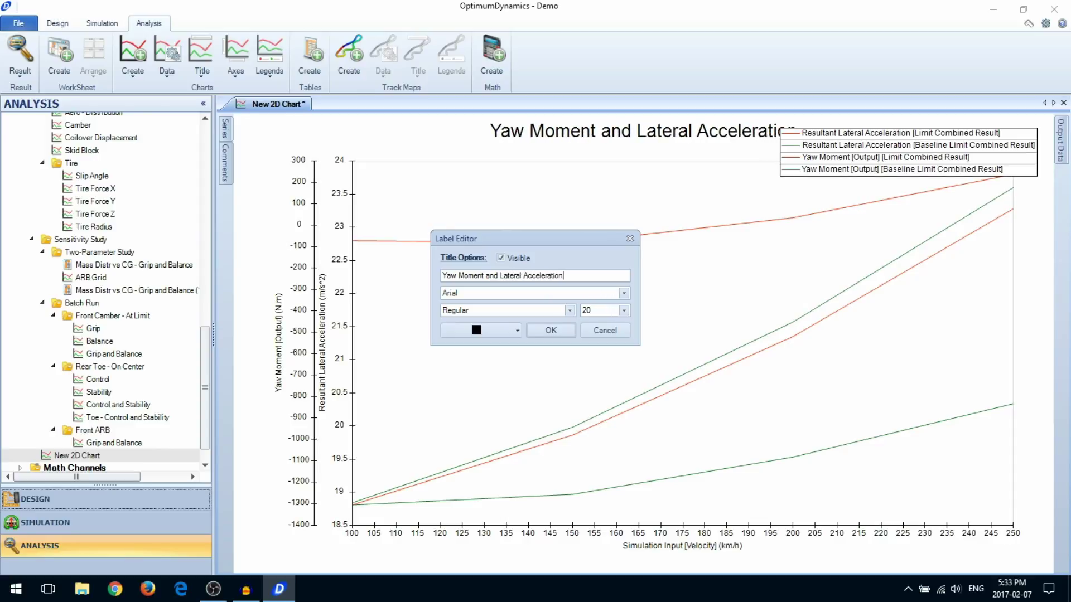
{"action": "left_click", "coordinate": [549, 332]}
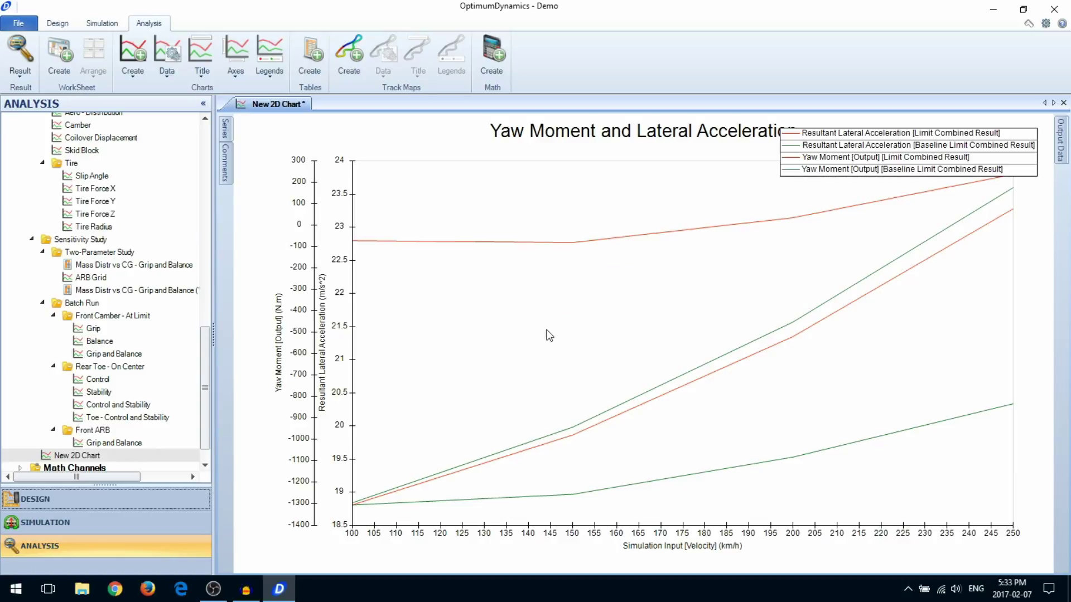
- Turn on major gridlines in the secondary vertical axis settings
{"action": "double_click", "coordinate": [284, 355]}
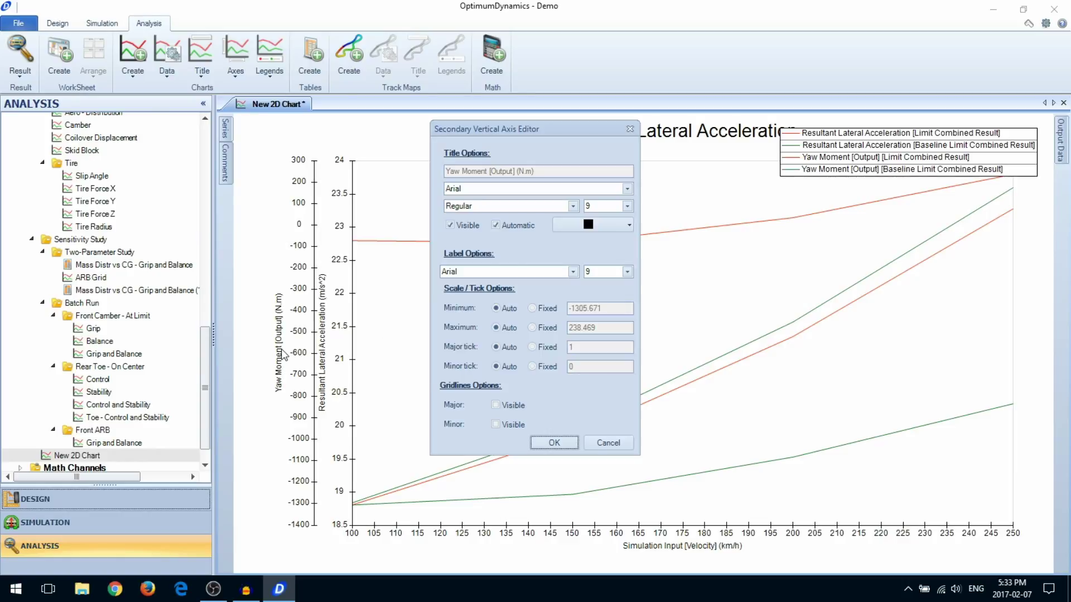
{"action": "left_click", "coordinate": [514, 410]}
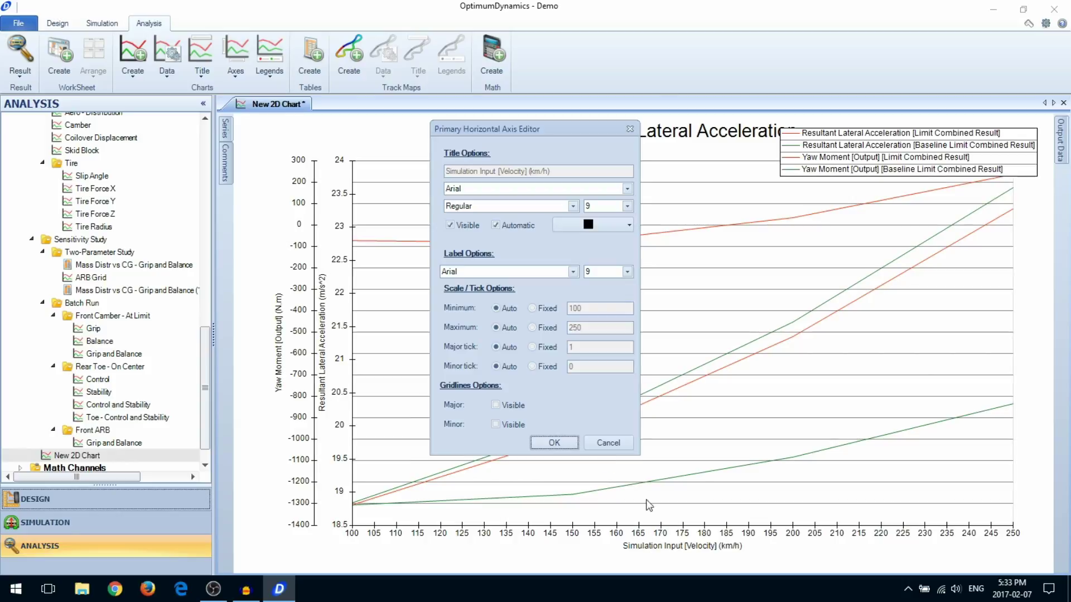
{"action": "left_click", "coordinate": [515, 408]}
{"action": "left_click", "coordinate": [541, 443]}
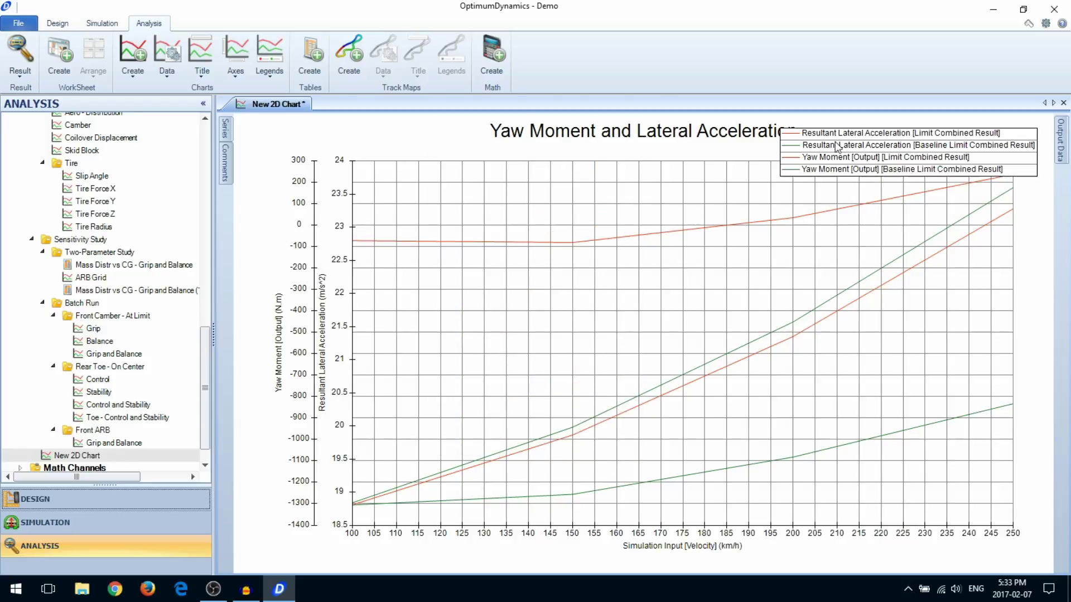
- Move the chart legend to the bottom right
{"action": "double_click", "coordinate": [834, 147]}
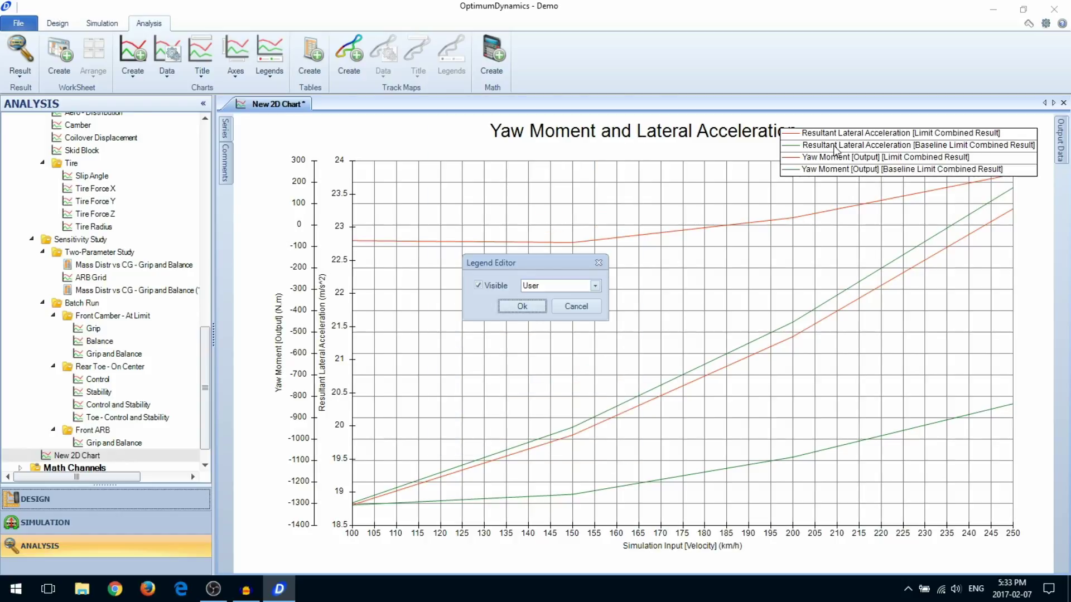
{"action": "left_click", "coordinate": [595, 286]}
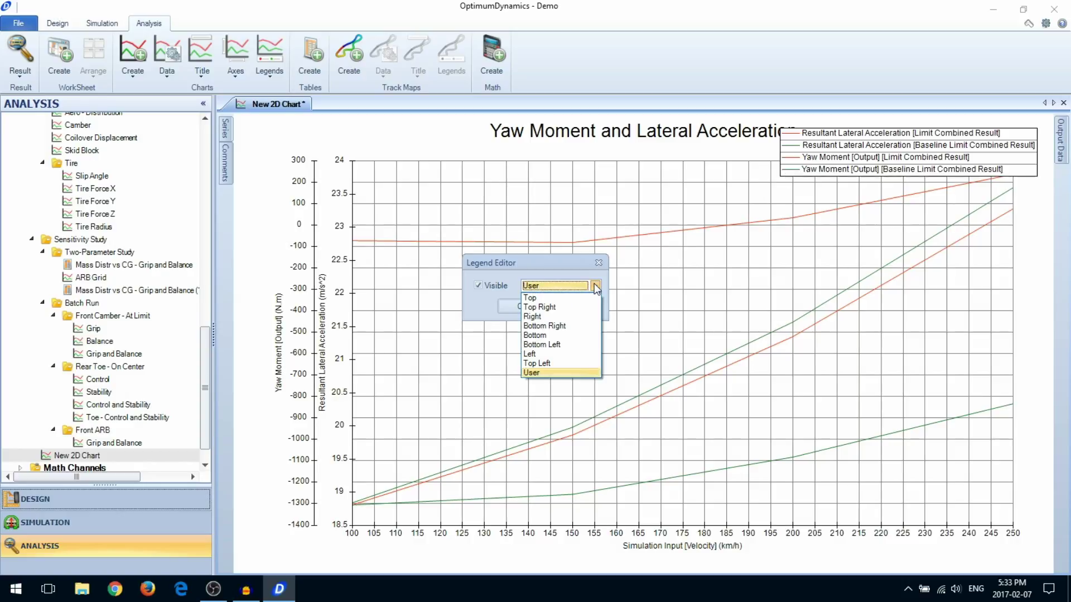
{"action": "left_click", "coordinate": [552, 326]}
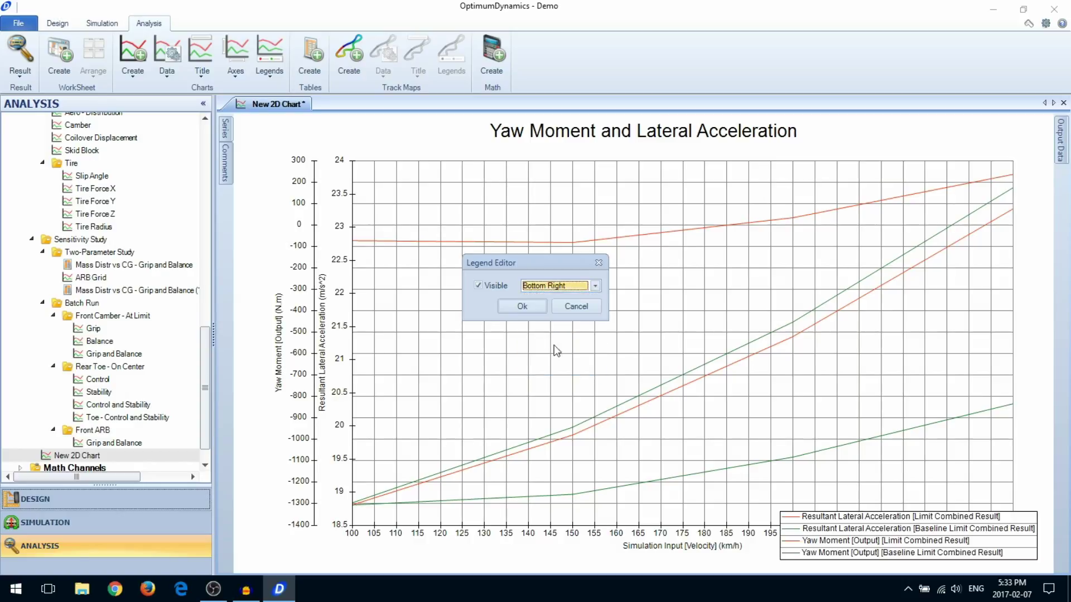
{"action": "left_click", "coordinate": [533, 307]}
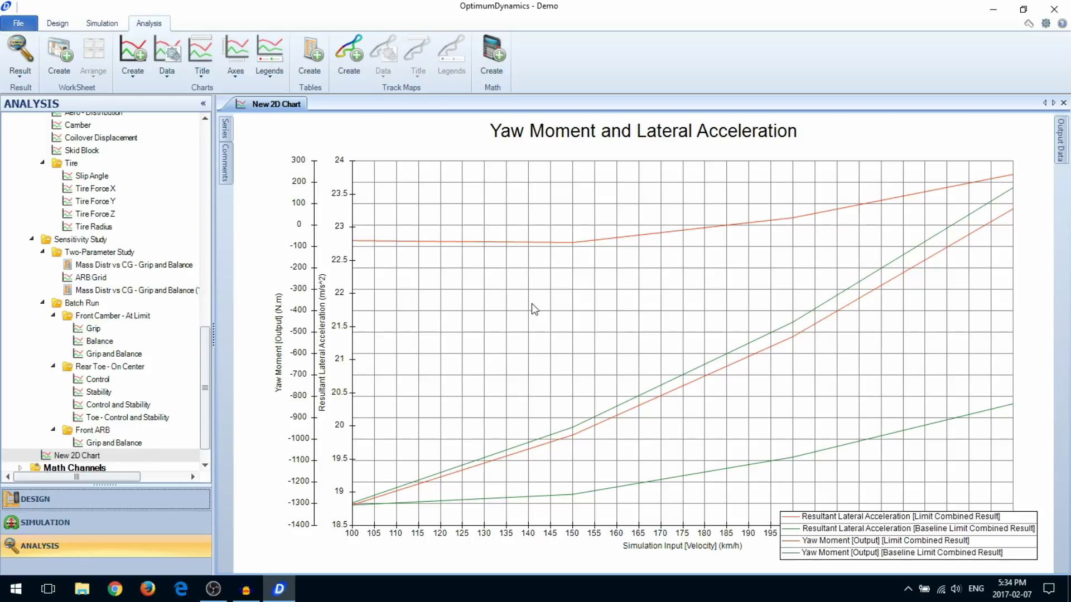
{"action": "left_click", "coordinate": [231, 133]}
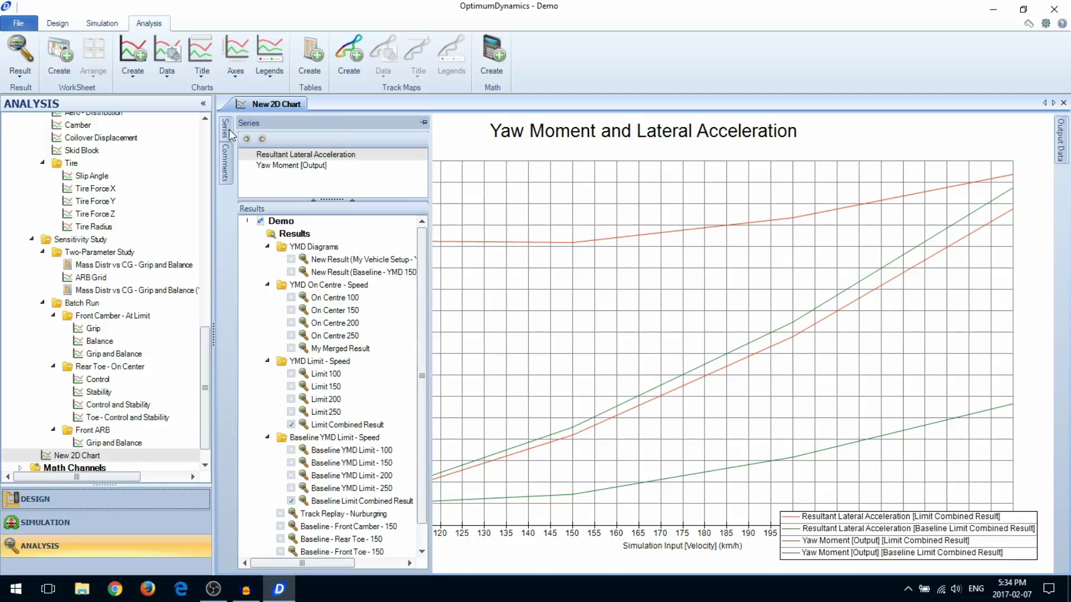
{"action": "left_click", "coordinate": [273, 156]}
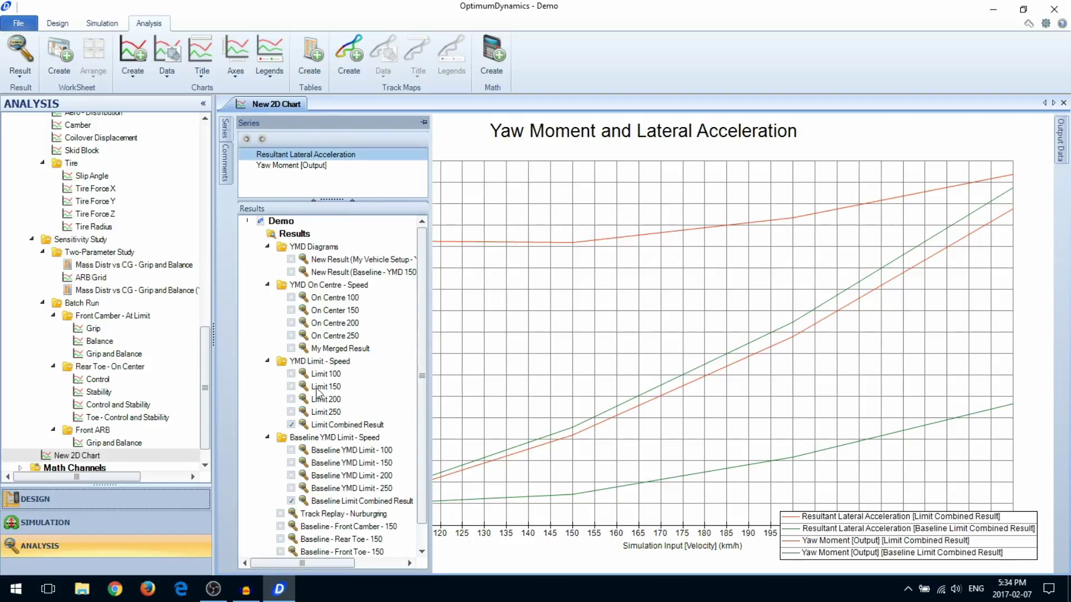
{"action": "left_click", "coordinate": [292, 424]}
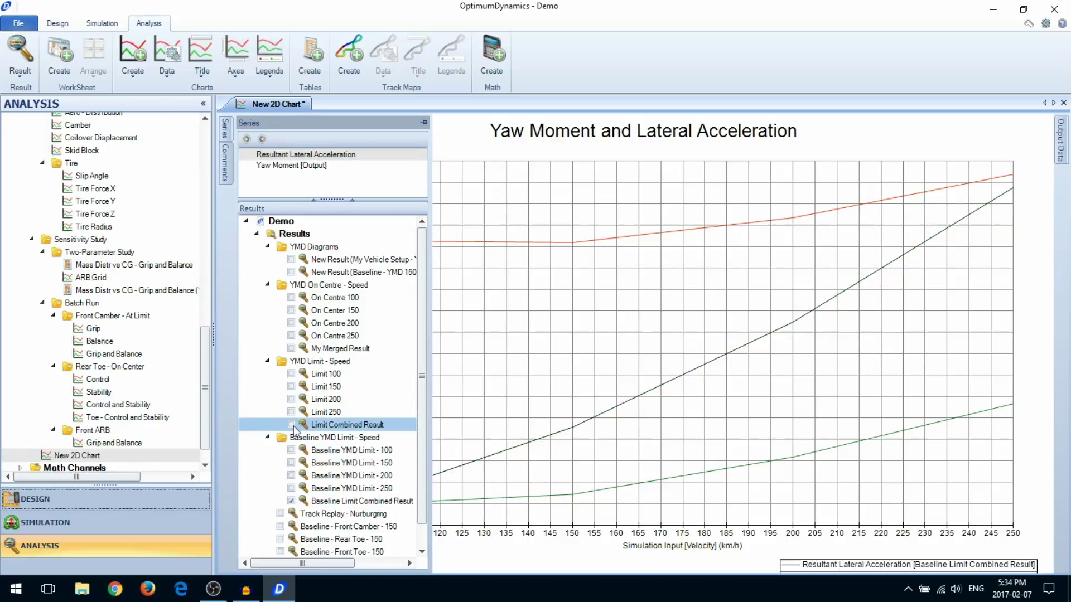
{"action": "left_click", "coordinate": [291, 425]}
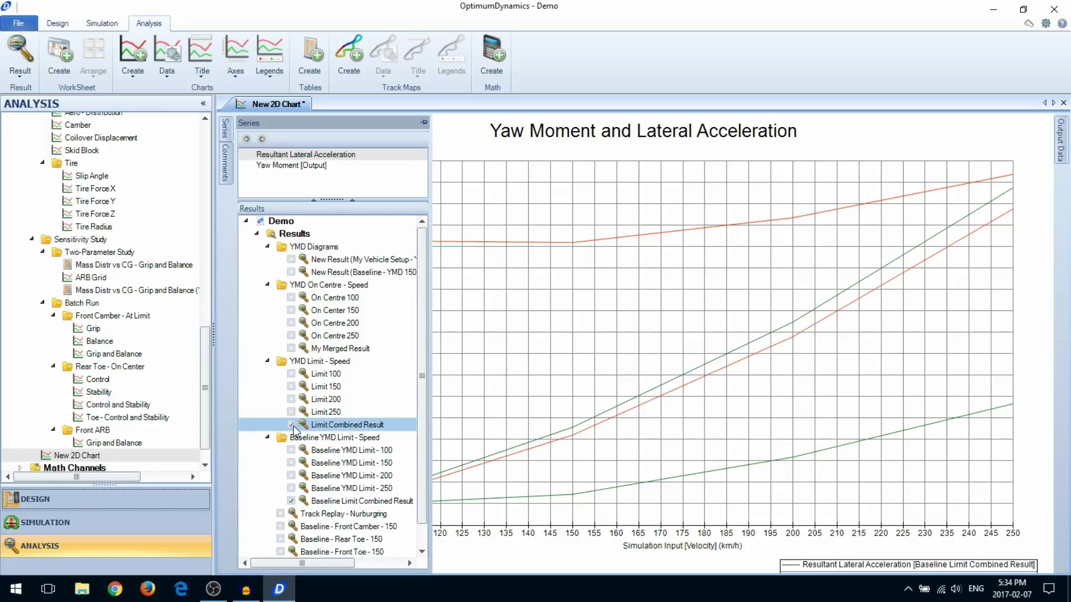
{"action": "left_click", "coordinate": [541, 380]}
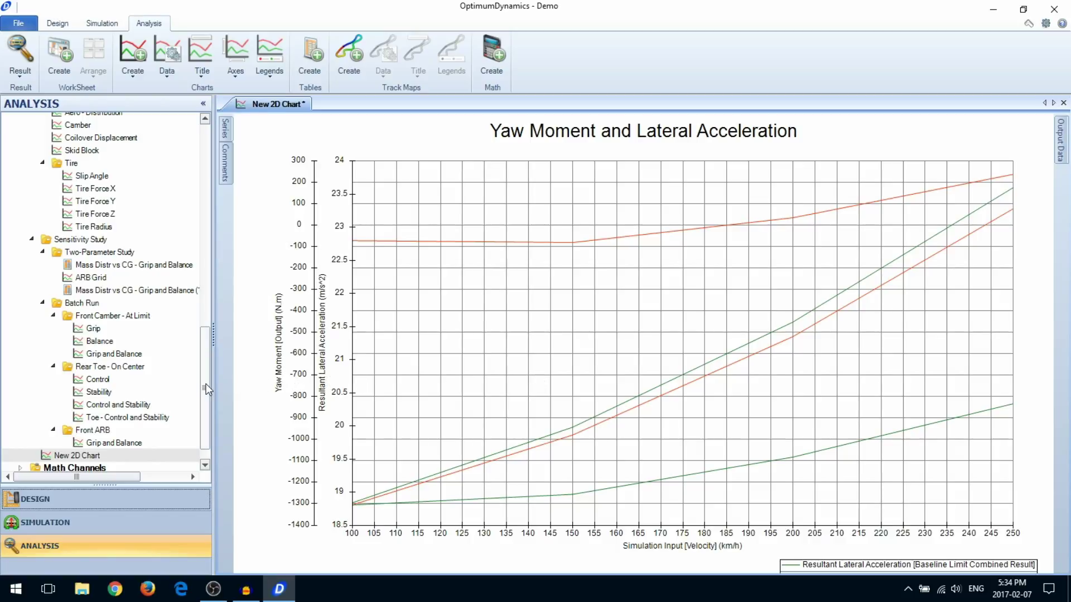
{"action": "left_click_drag", "start_coordinate": [208, 372], "coordinate": [203, 291]}
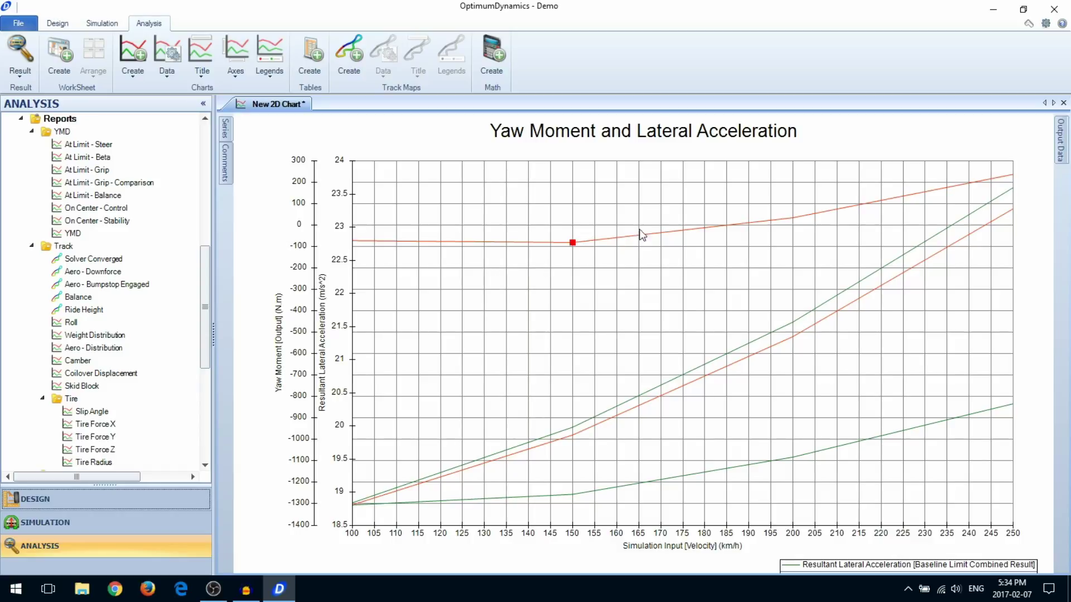
- Widen the Output Data panel, then collapse it to its side tab so the chart fills the workspace
{"action": "mouse_move", "coordinate": [1063, 144]}
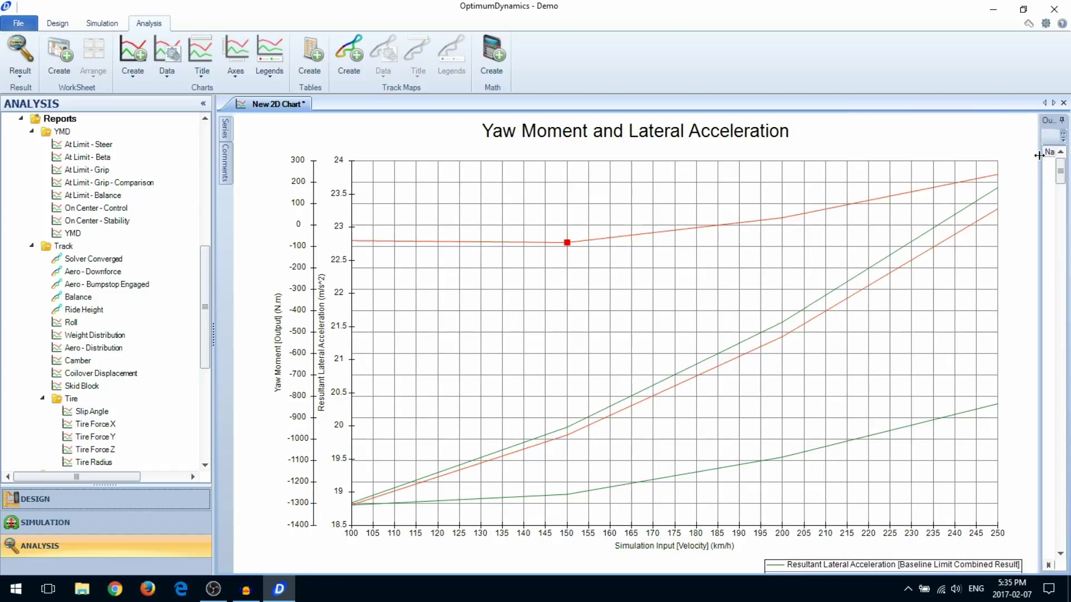
{"action": "left_click_drag", "start_coordinate": [833, 170], "coordinate": [666, 188]}
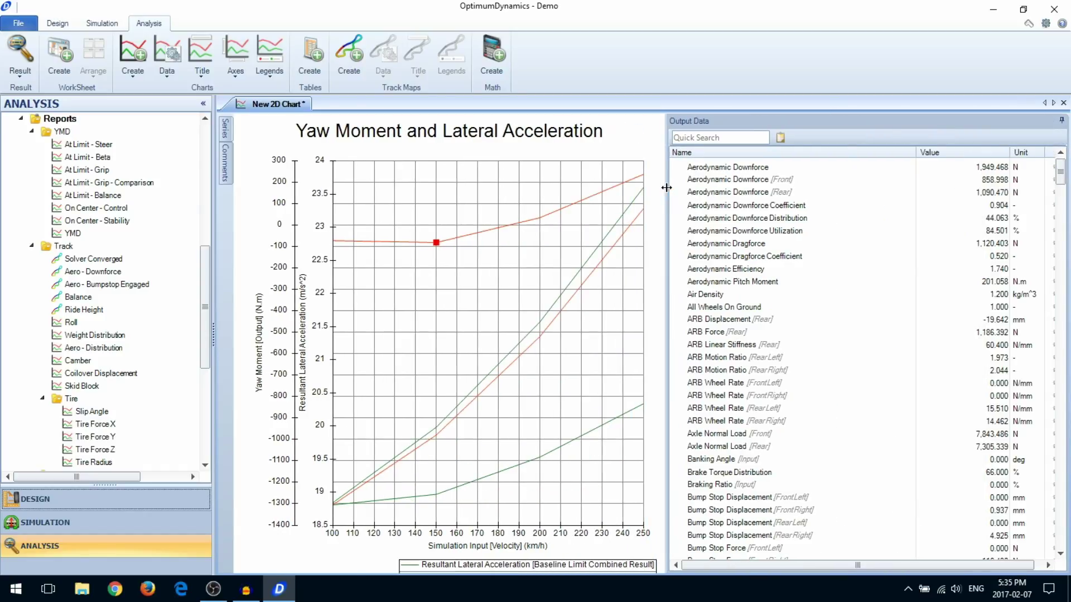
{"action": "left_click", "coordinate": [704, 180]}
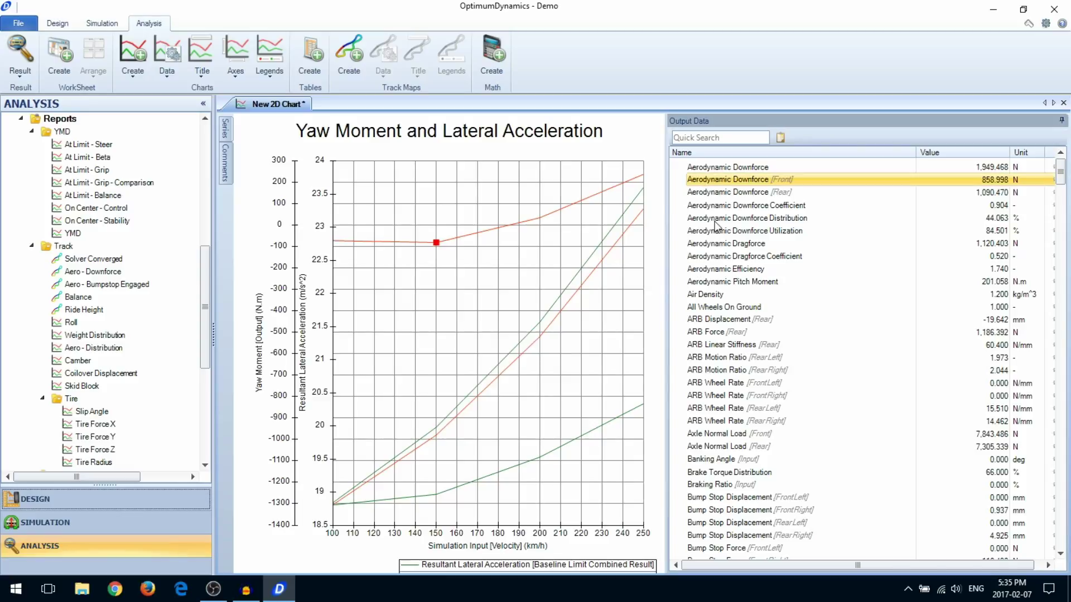
{"action": "left_click", "coordinate": [717, 230]}
{"action": "left_click", "coordinate": [1060, 121]}
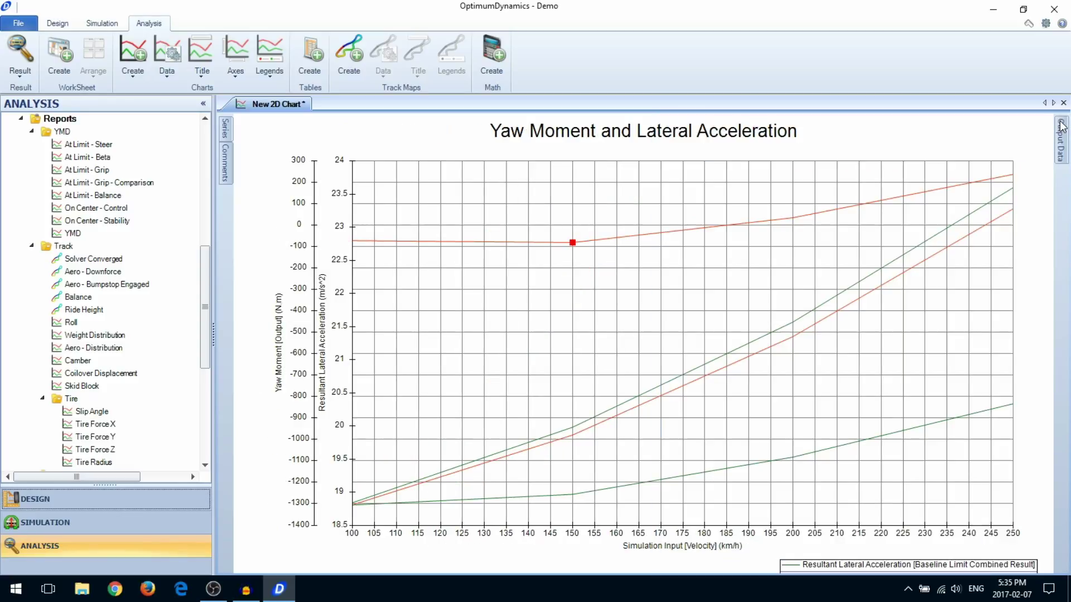
{"action": "mouse_move", "coordinate": [1061, 128]}
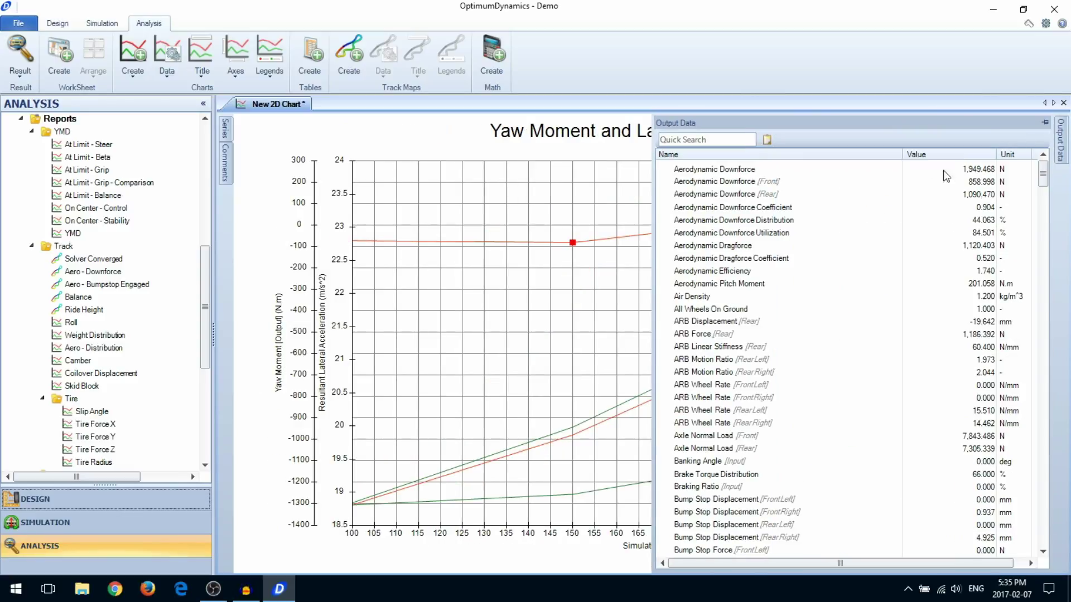
{"action": "left_click", "coordinate": [1045, 122]}
{"action": "left_click", "coordinate": [1061, 120]}
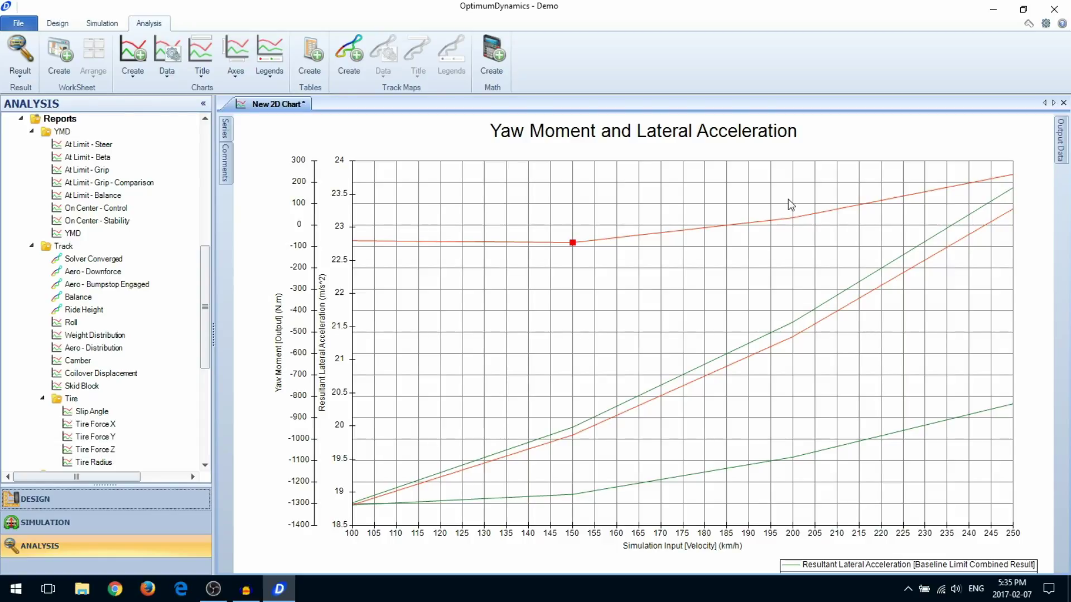
- Open the YMD report from Reports > YMD in the Analysis tree
{"action": "double_click", "coordinate": [75, 234]}
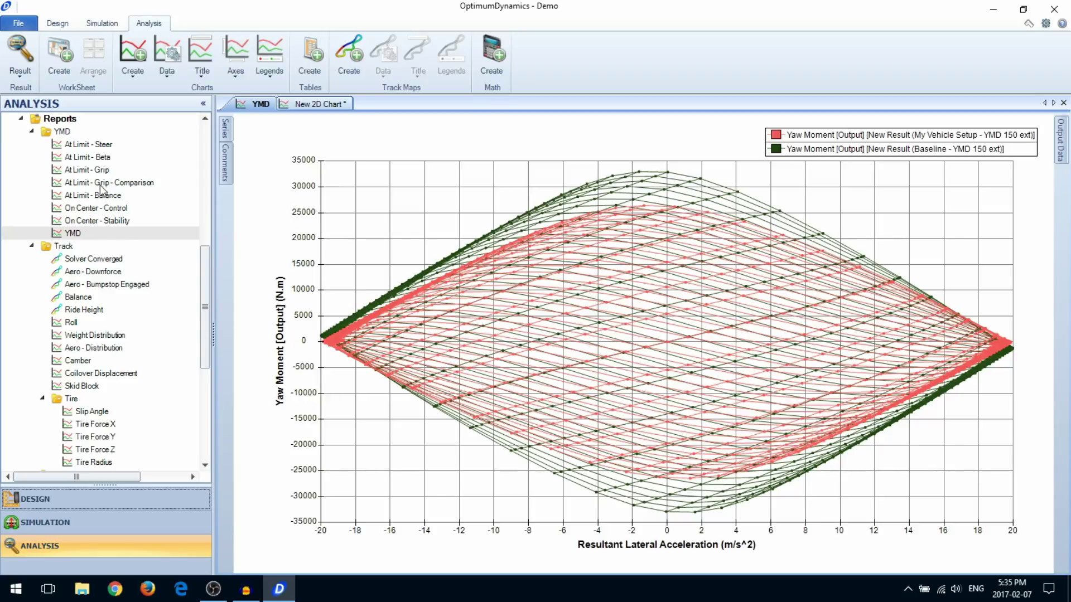
- Open the At Limit - Grip - Comparison chart's series settings, keeping bar display
{"action": "double_click", "coordinate": [102, 186]}
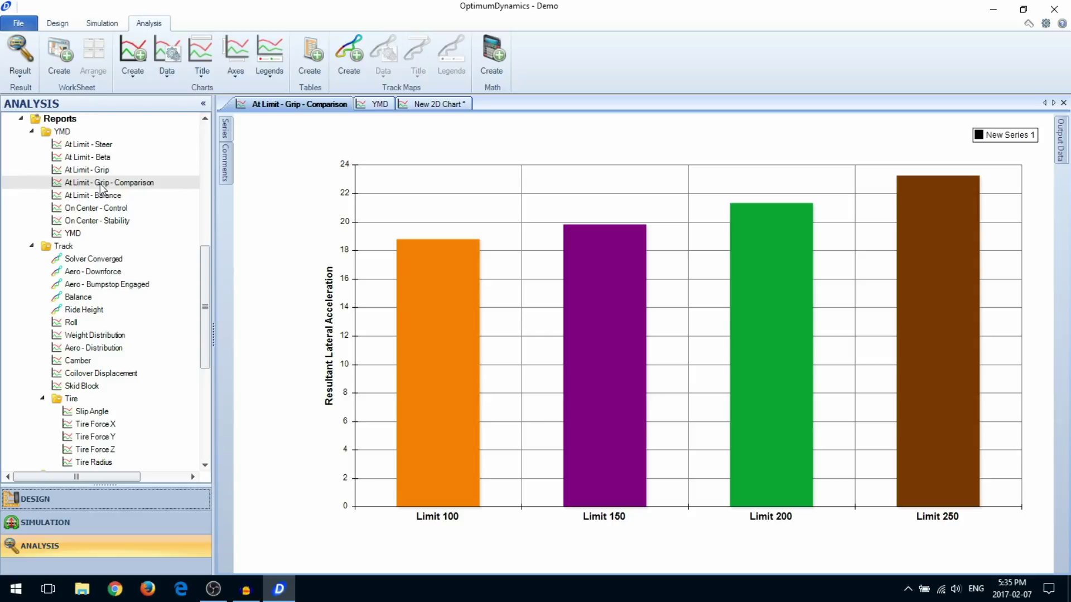
{"action": "right_click", "coordinate": [310, 199]}
{"action": "mouse_move", "coordinate": [323, 208]}
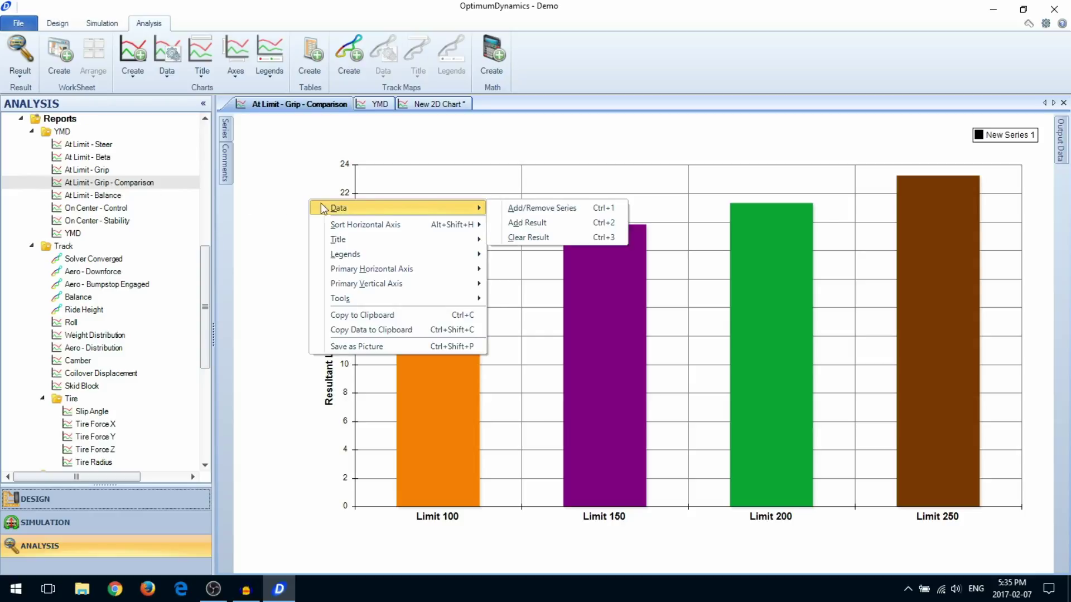
{"action": "left_click", "coordinate": [527, 208]}
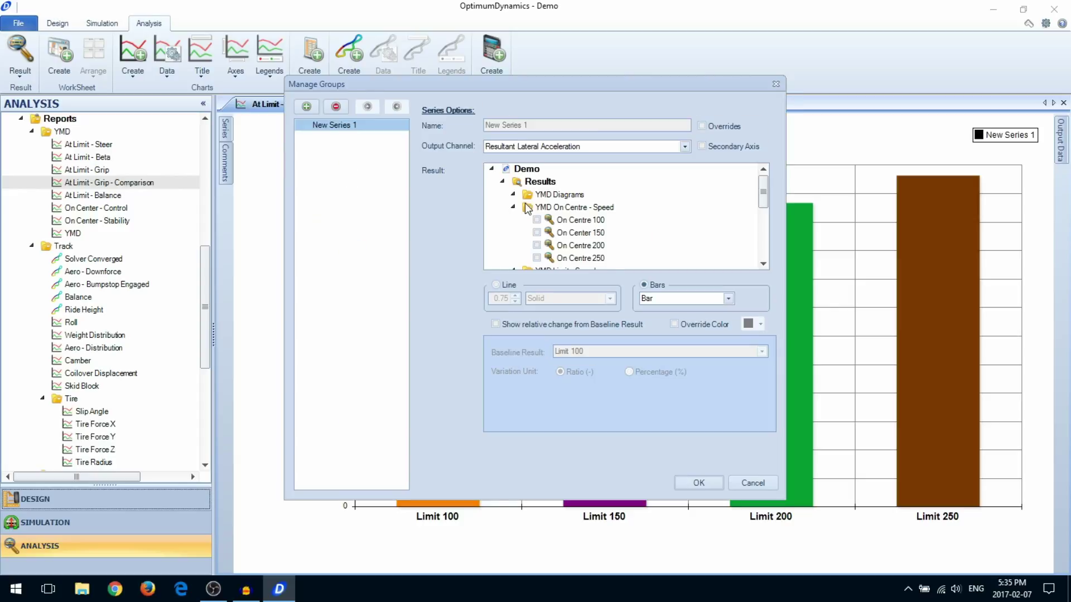
{"action": "left_click", "coordinate": [512, 285]}
{"action": "left_click", "coordinate": [646, 285]}
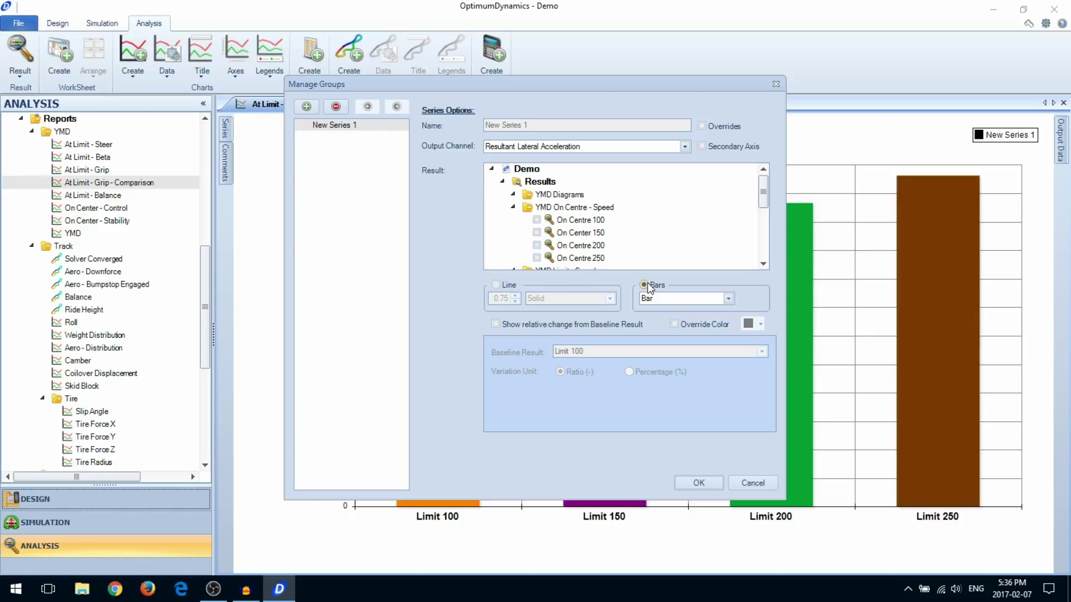
- Show the bars as relative change against the Limit 150 baseline result
{"action": "left_click", "coordinate": [623, 329]}
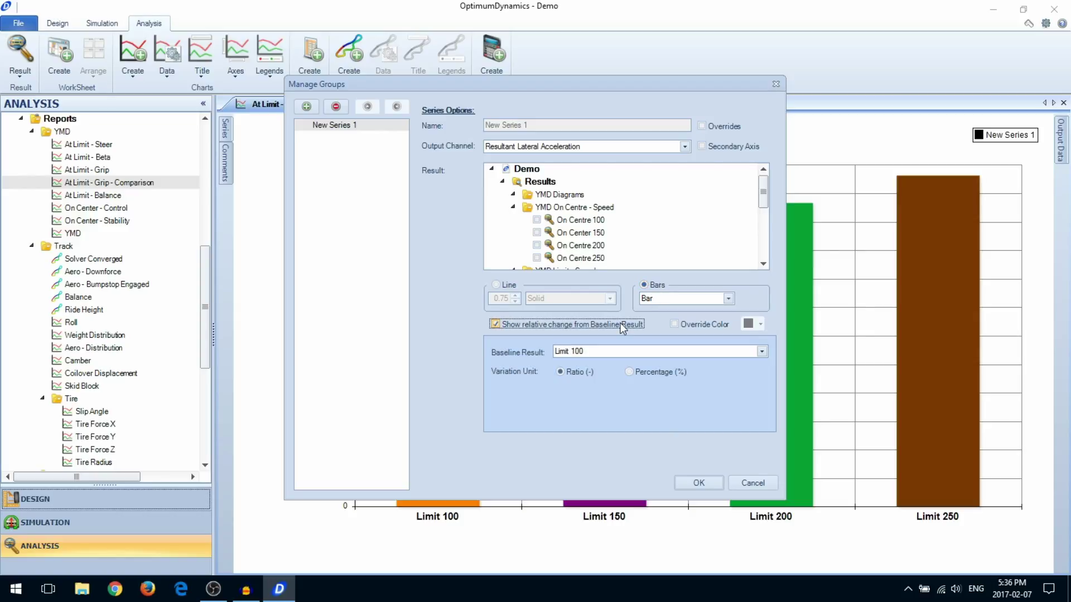
{"action": "left_click", "coordinate": [623, 350]}
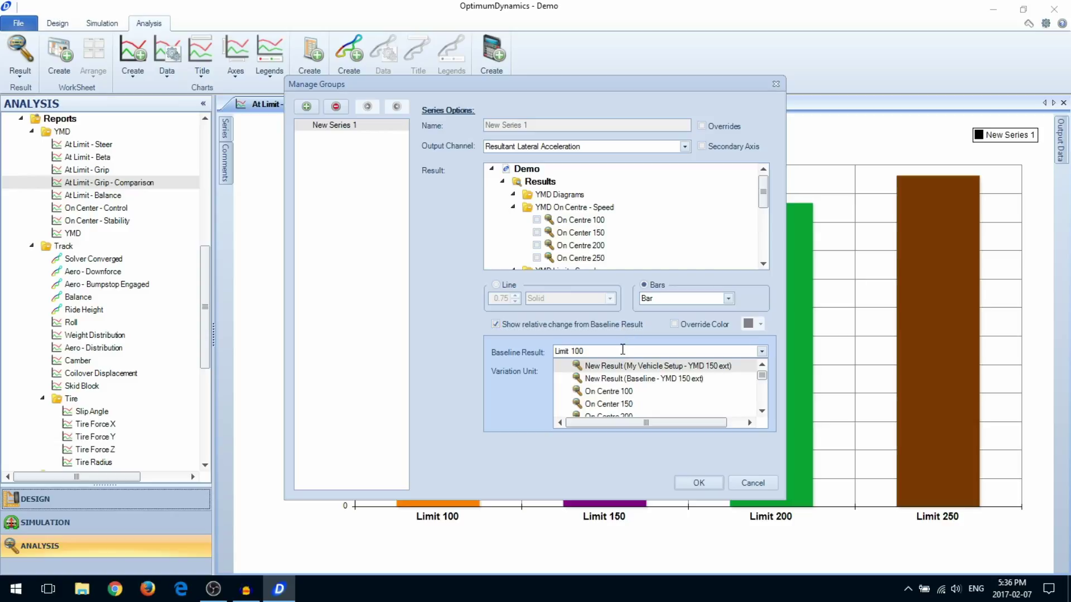
{"action": "key", "text": "BackSpace"}
{"action": "key", "text": "BackSpace"}
{"action": "type", "text": "50"}
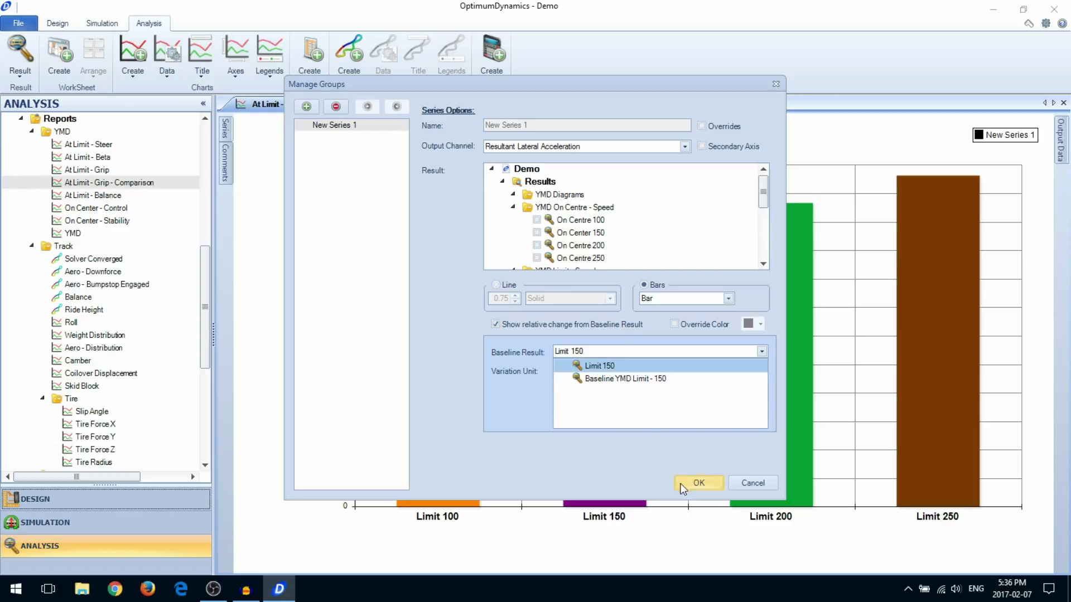
{"action": "left_click", "coordinate": [599, 366]}
{"action": "left_click", "coordinate": [697, 485]}
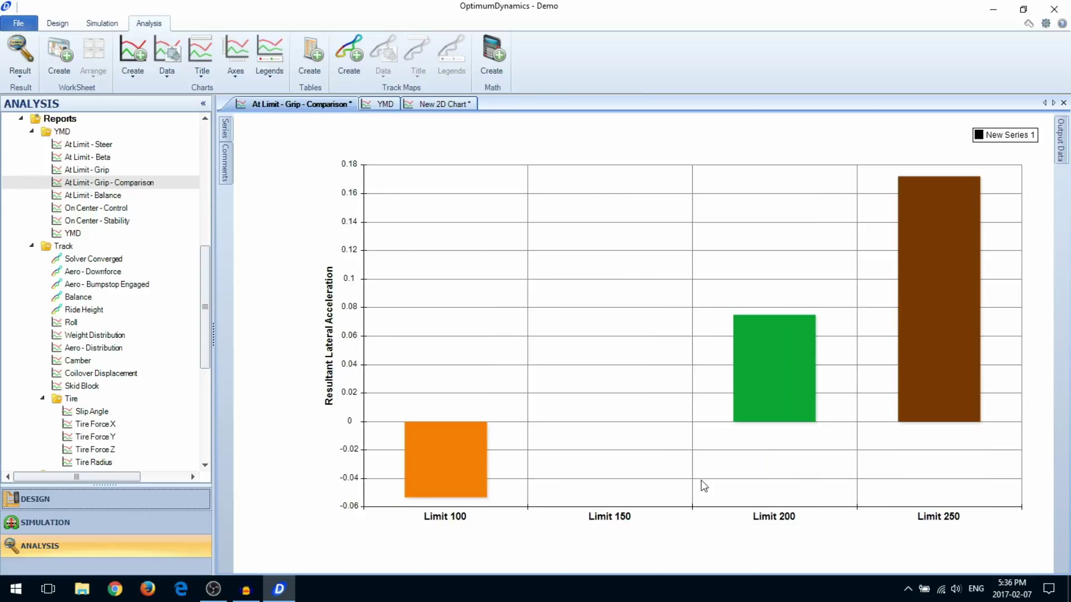
- Open the Mass Distr vs CG - Grip and Balance table, select Step [1]–[9], then open Aero - Downforce
{"action": "scroll", "coordinate": [155, 366], "scroll_direction": "down", "scroll_amount": 1}
{"action": "scroll", "coordinate": [155, 365], "scroll_direction": "down", "scroll_amount": 3}
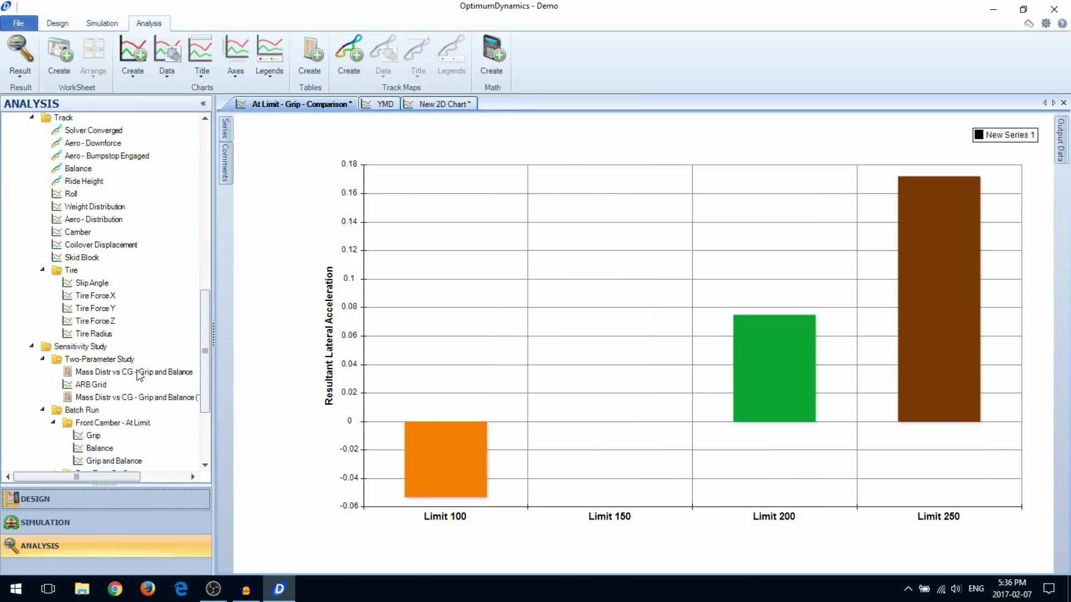
{"action": "double_click", "coordinate": [140, 372]}
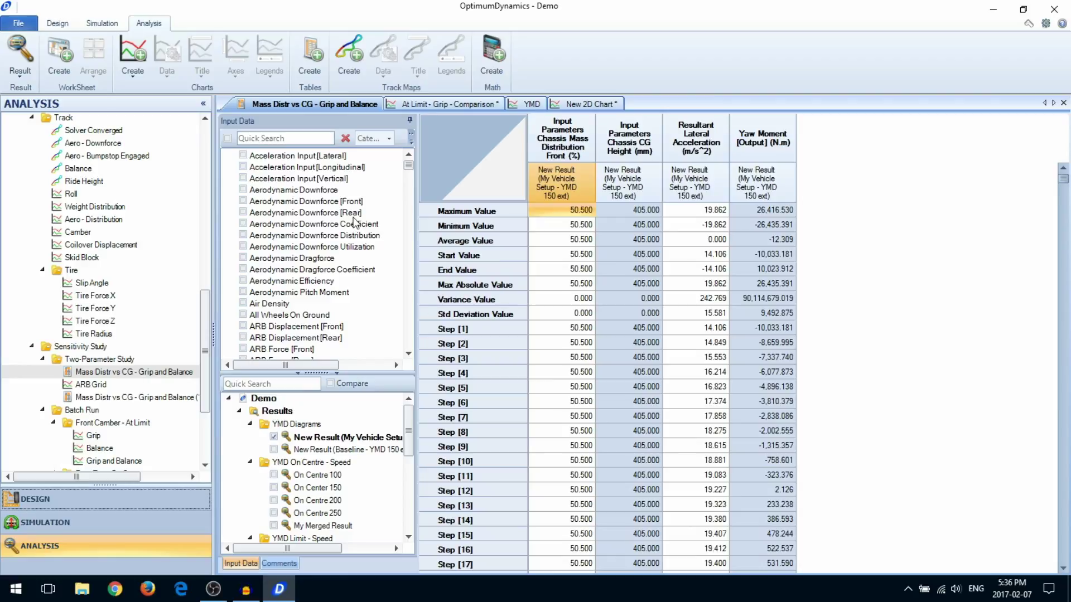
{"action": "left_click", "coordinate": [569, 329]}
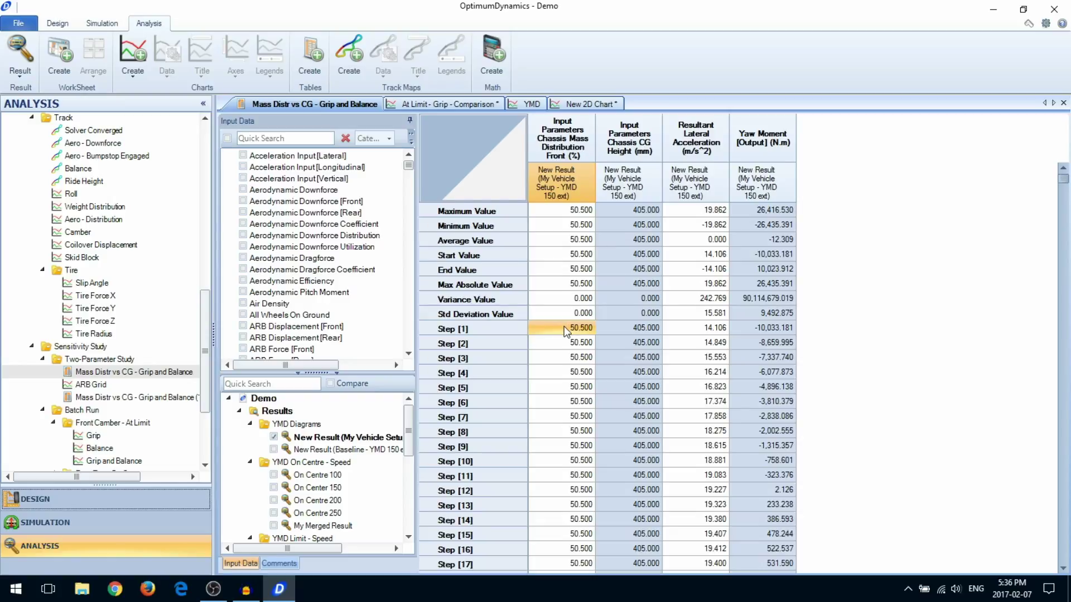
{"action": "left_click_drag", "start_coordinate": [564, 327], "coordinate": [787, 446]}
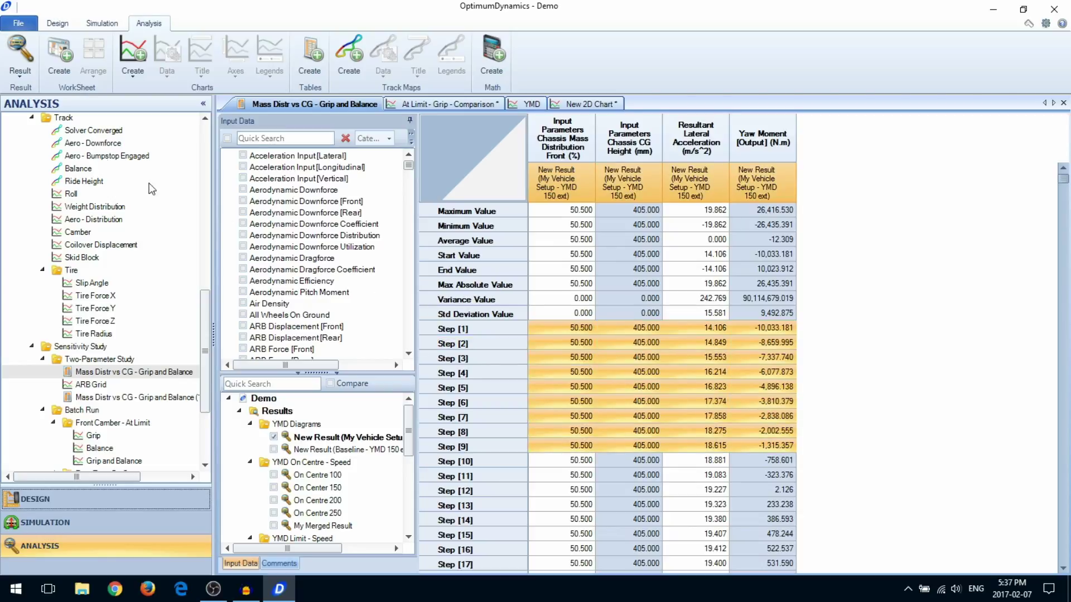
{"action": "left_click", "coordinate": [96, 145]}
{"action": "double_click", "coordinate": [96, 145]}
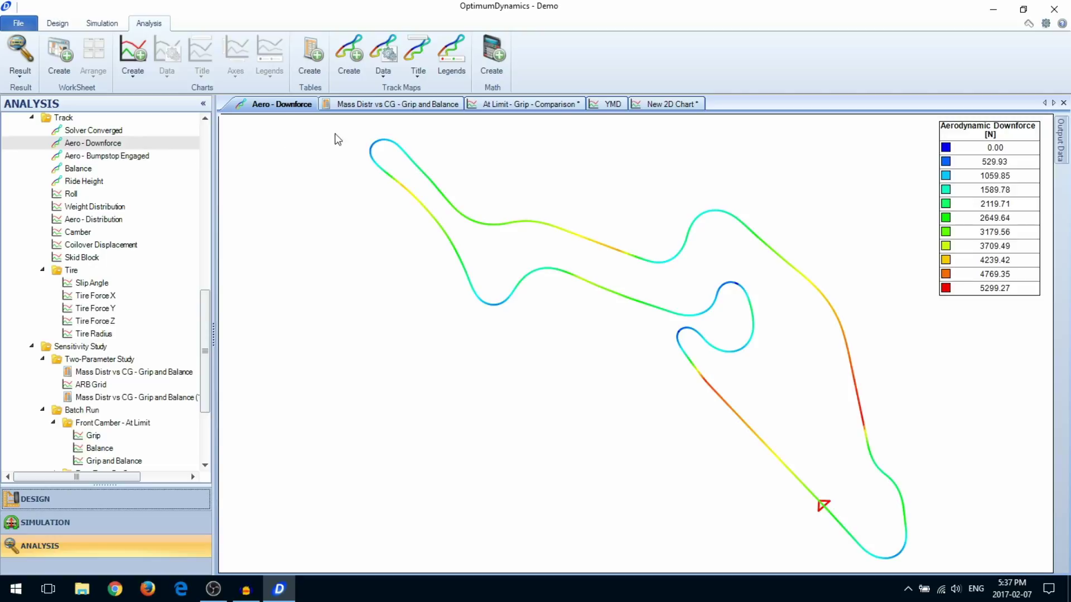
- Place the title 'Track Map - Downforce' above the track map at font size 20
{"action": "left_click", "coordinate": [418, 81]}
{"action": "left_click", "coordinate": [443, 107]}
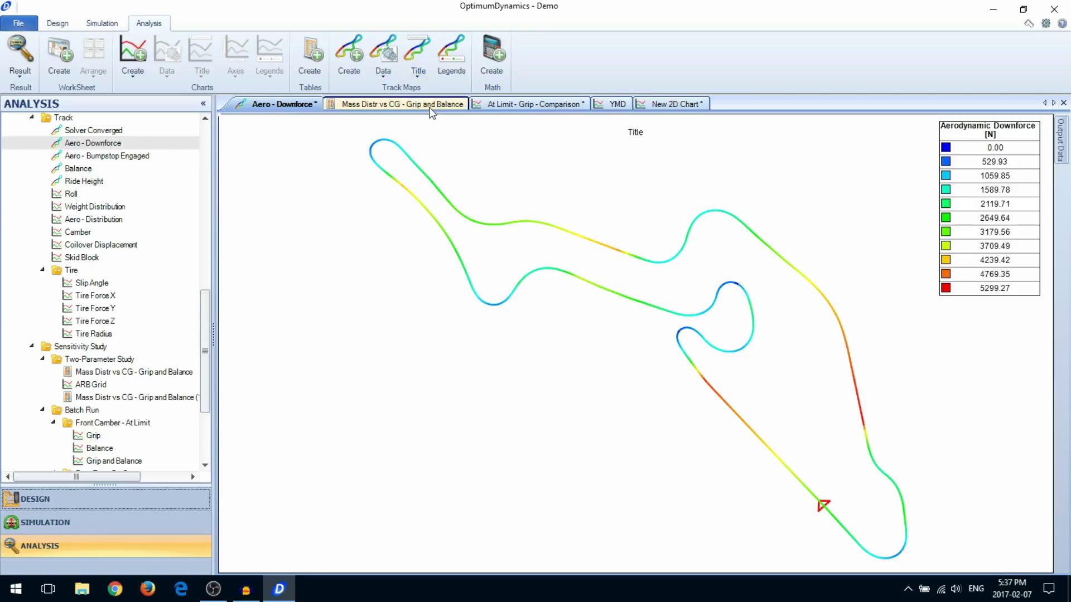
{"action": "double_click", "coordinate": [640, 135]}
{"action": "type", "text": "Track Map - Downforce"}
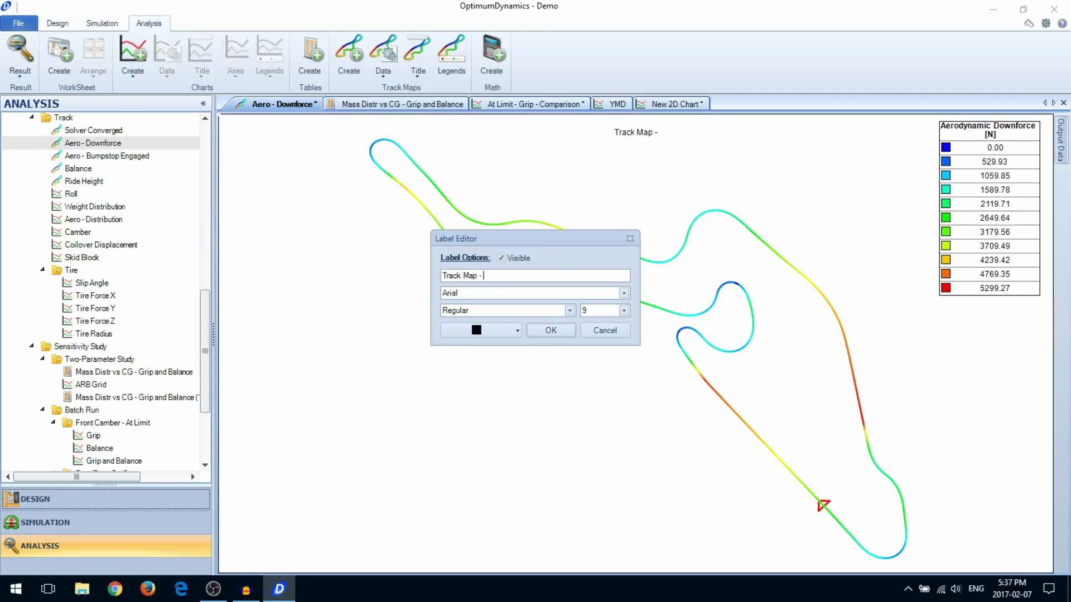
{"action": "left_click", "coordinate": [608, 313]}
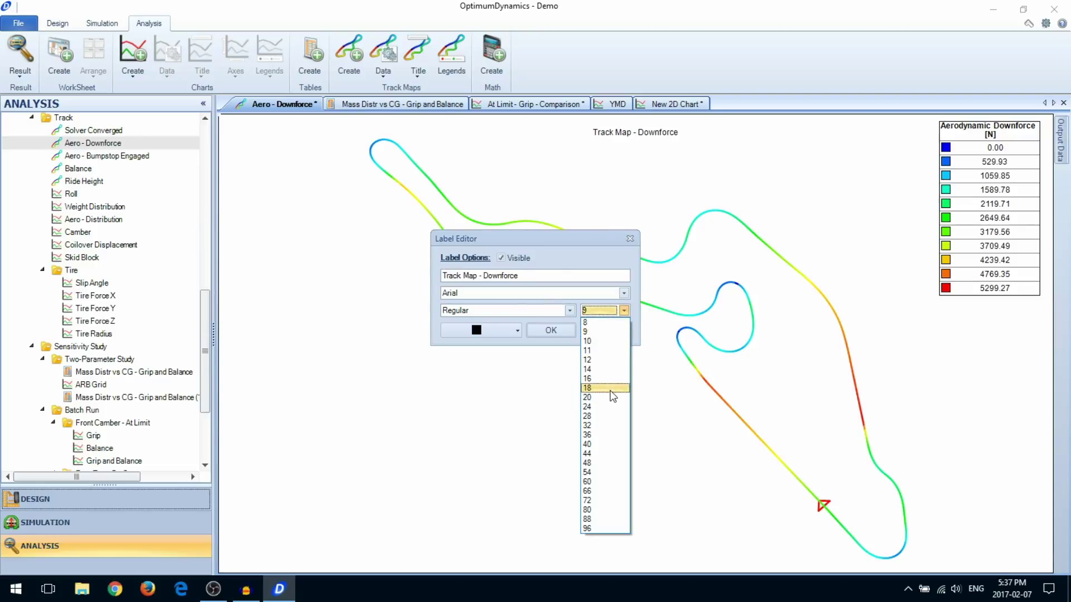
{"action": "left_click", "coordinate": [613, 392]}
{"action": "left_click", "coordinate": [551, 331]}
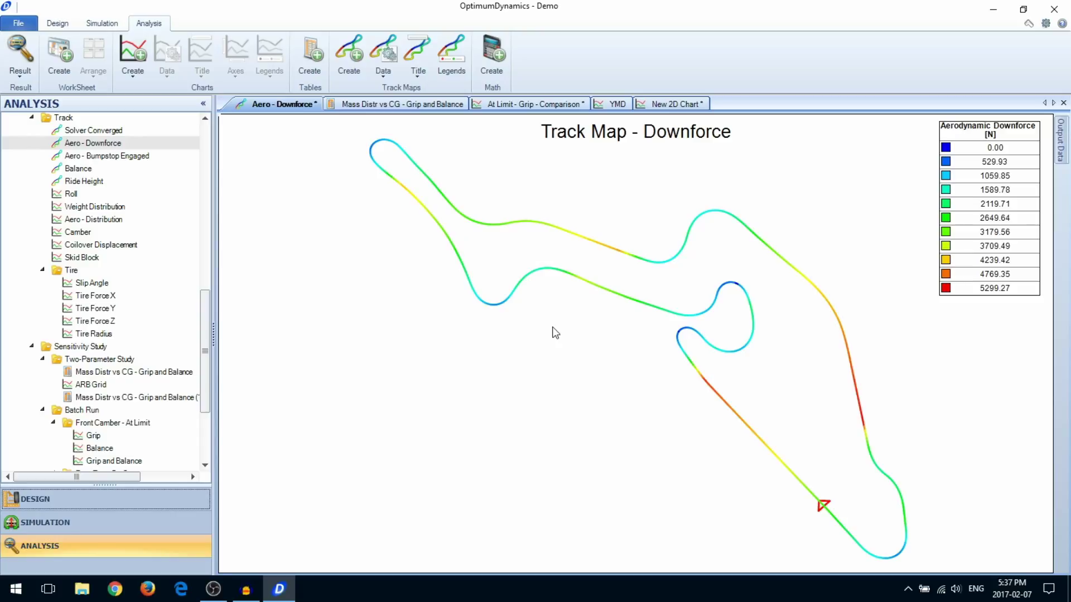